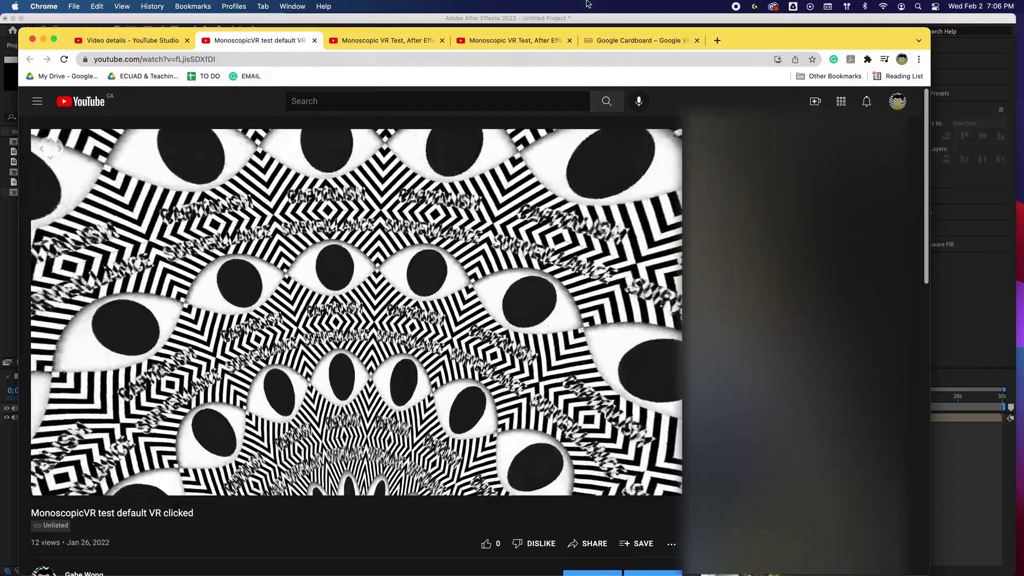
Step: Switch to After Effects and return the demo composition's playhead to the start
key("ctrl+Up")
left_click(715, 411)
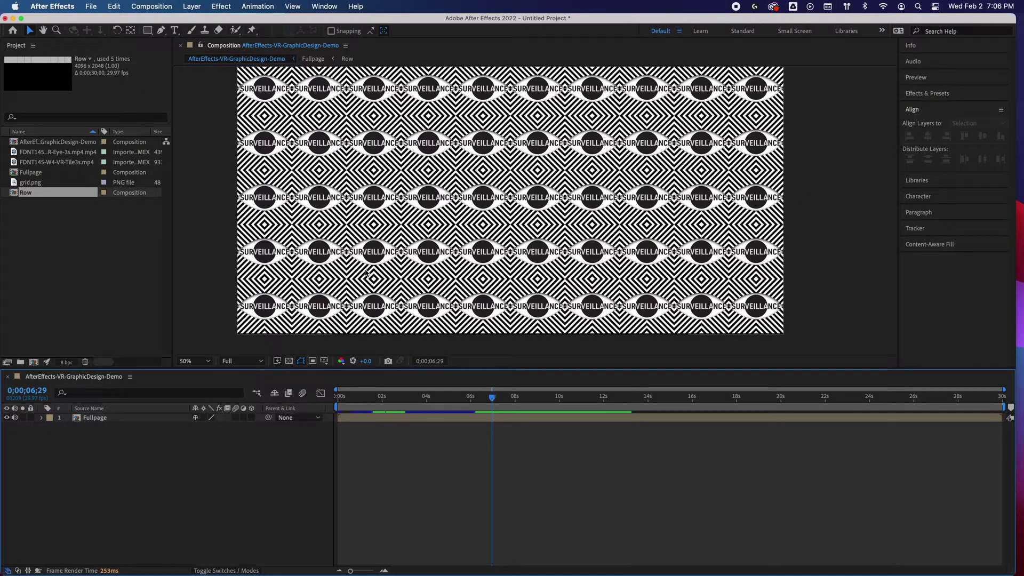
left_click_drag(492, 399, 302, 410)
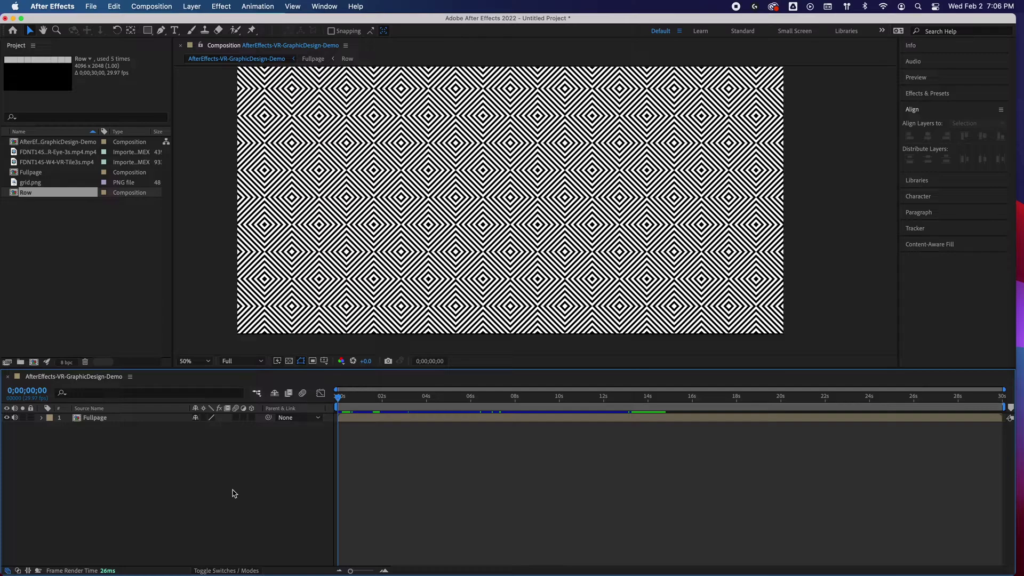
Step: Undo the Fullpage pre-composition and the duplicated rows, leaving one Row layer in the composition
key("super+z")
key("super+z")
left_click(399, 267)
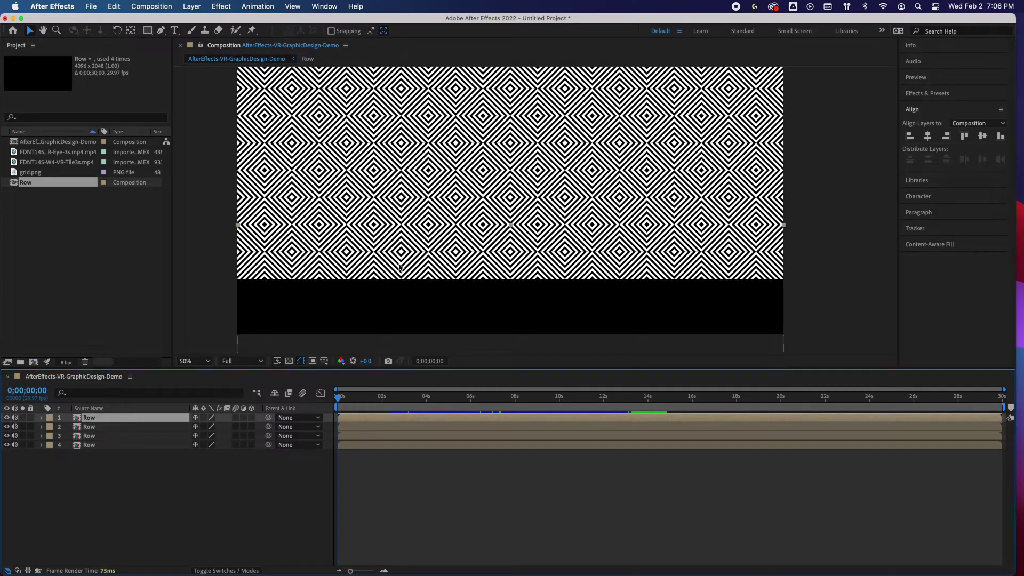
left_click(510, 304, "shift")
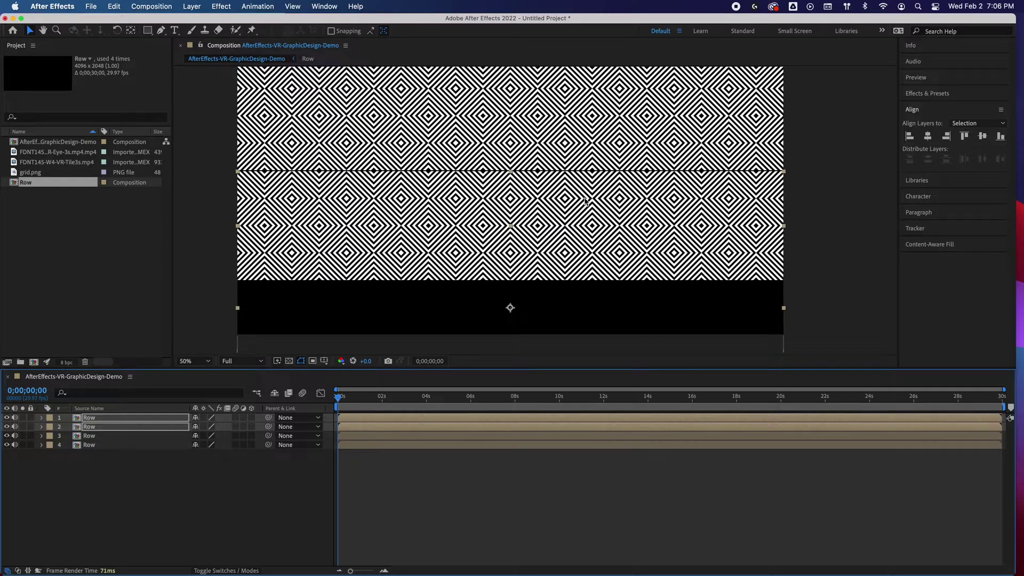
key("super+z")
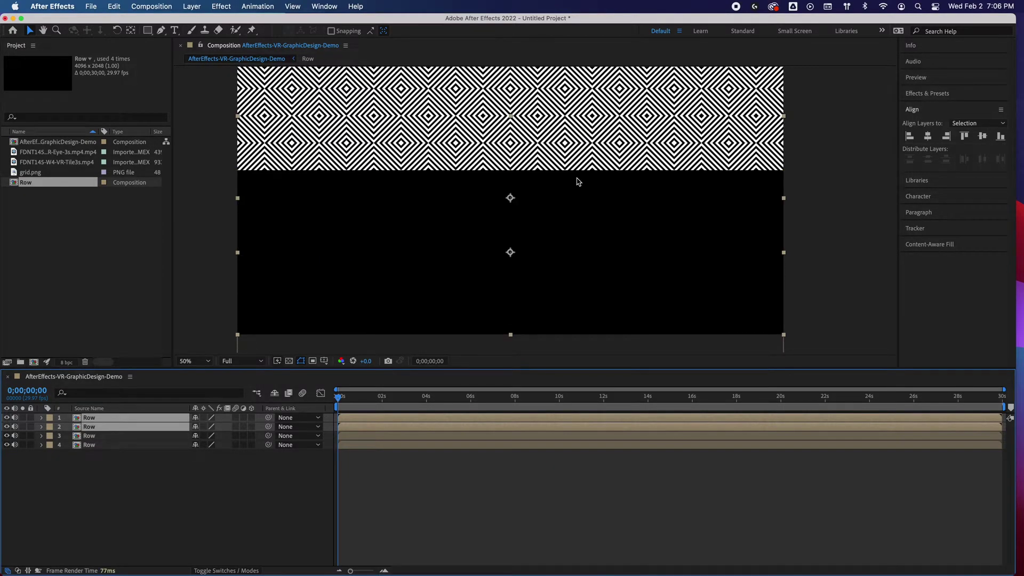
left_click(542, 138)
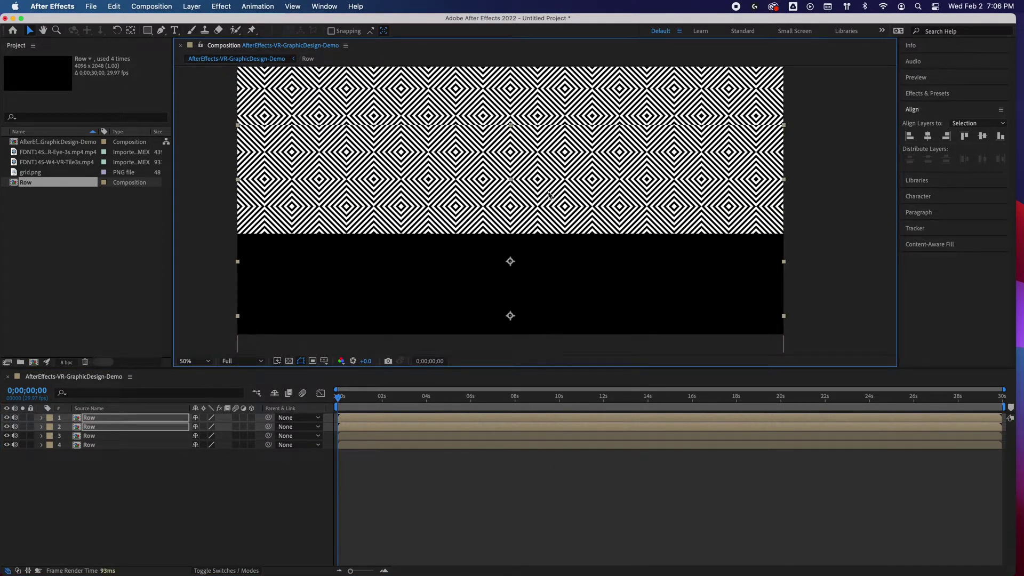
key("Delete")
key("super+z")
key("super+z")
key("super+z")
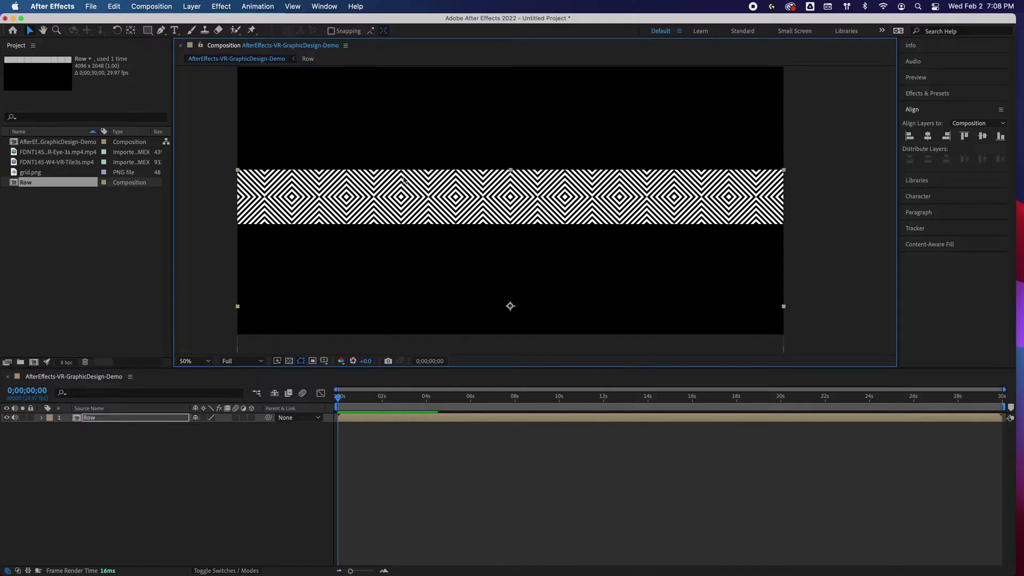
Step: Select the Row layer in the composition and open the VR Comp Editor script
left_click(382, 127)
left_click(395, 204)
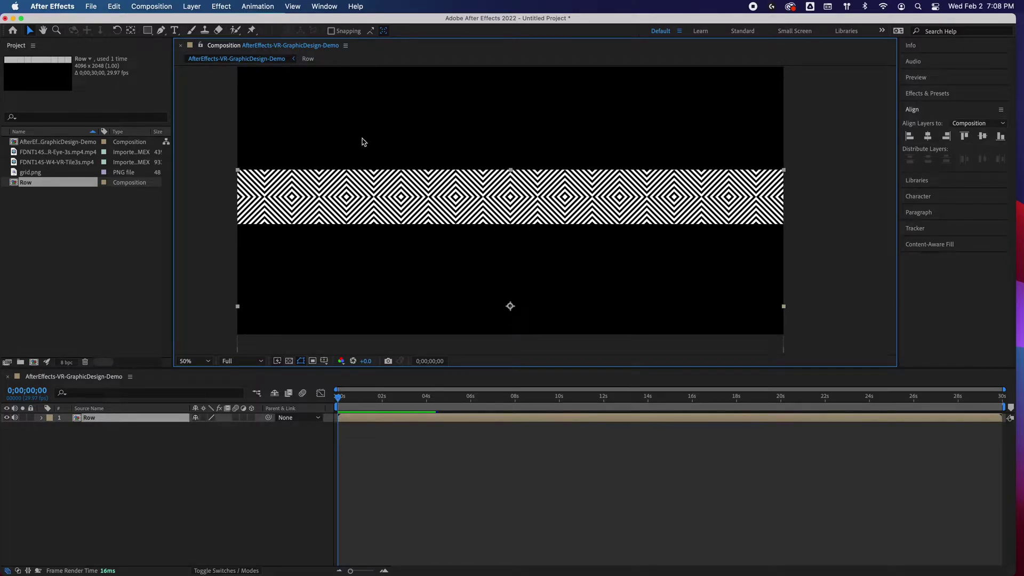
left_click(293, 7)
mouse_move(342, 6)
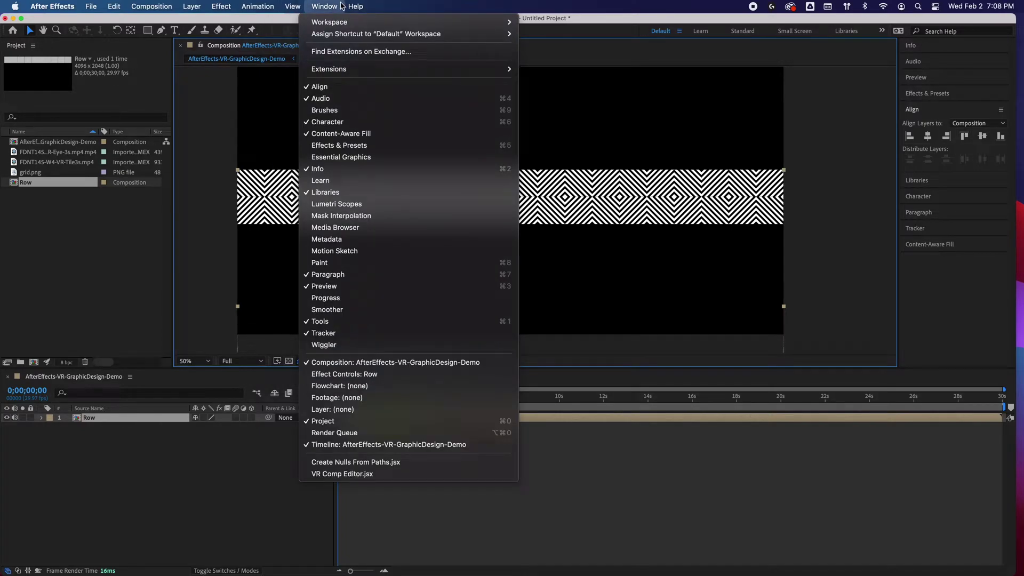
left_click(372, 474)
left_click_drag(472, 64, 572, 60)
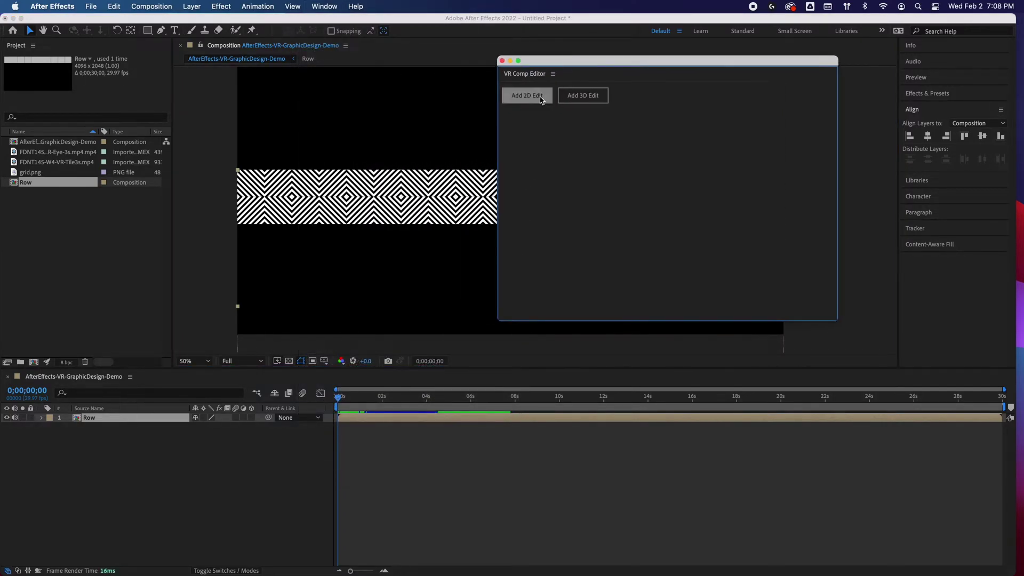
Step: Start a new 2D edit and choose AfterEffects-VR-GraphicDesign-Demo as the composition with 360 footage
left_click(540, 98)
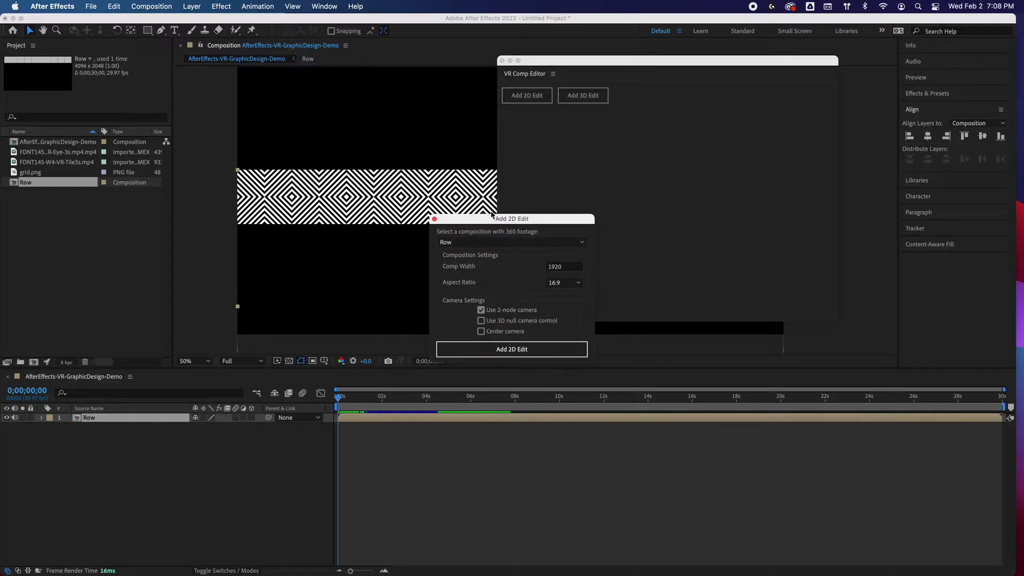
left_click_drag(491, 215, 533, 124)
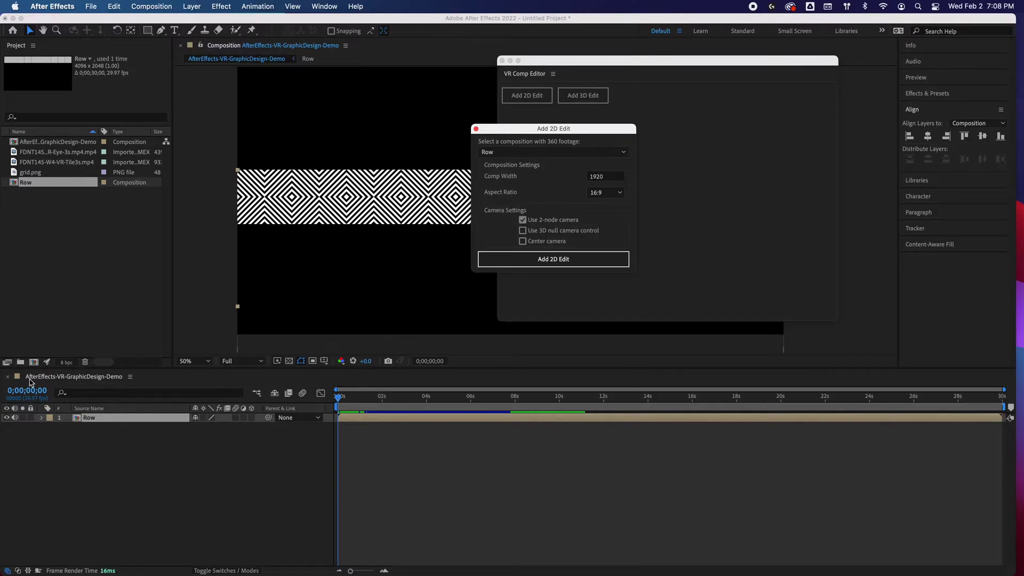
left_click(529, 155)
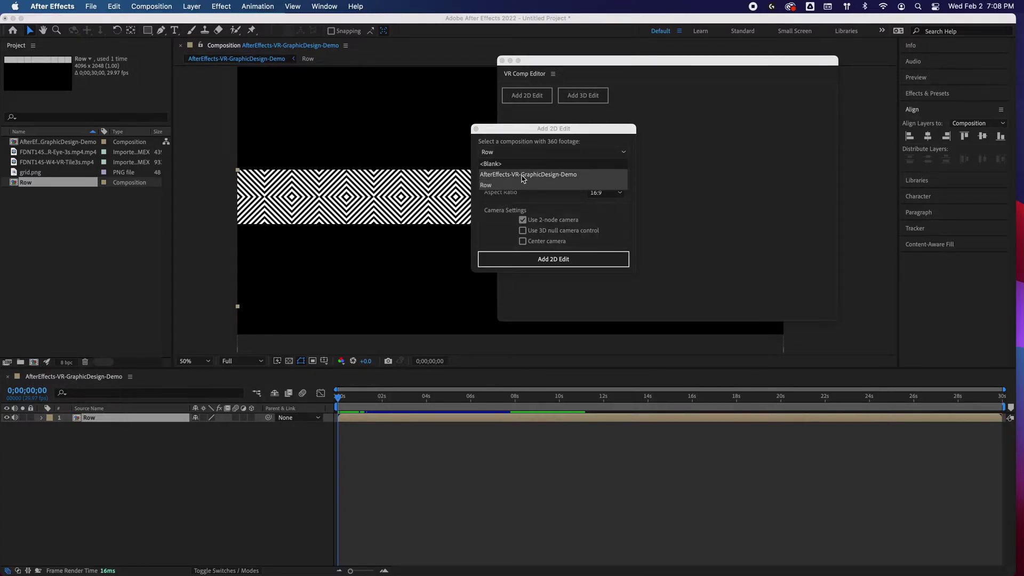
left_click(524, 176)
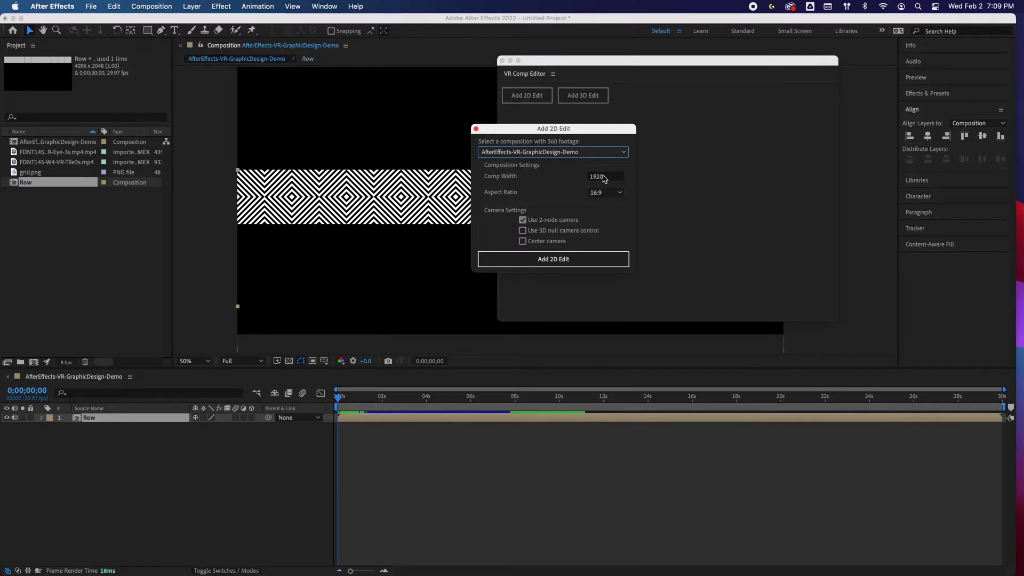
Step: Look at the 360 video on YouTube in Chrome, and return to After Effects
key("super+Tab")
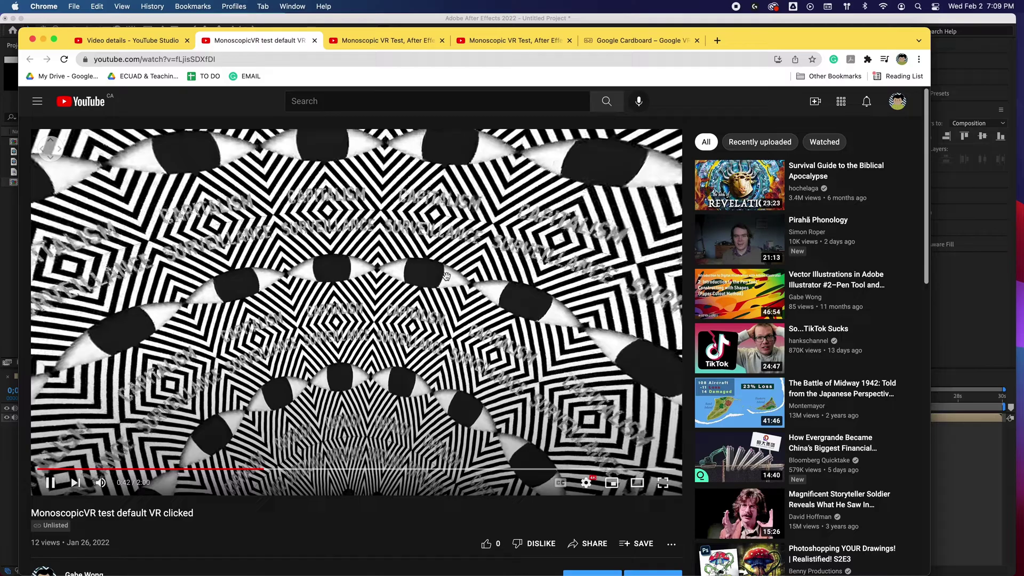
key("ctrl+Up")
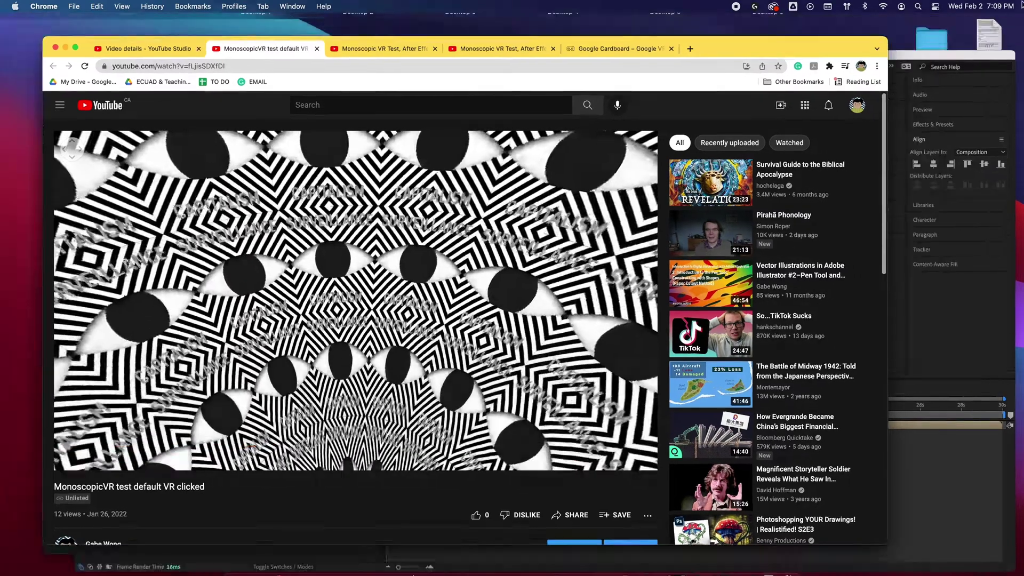
left_click(741, 413)
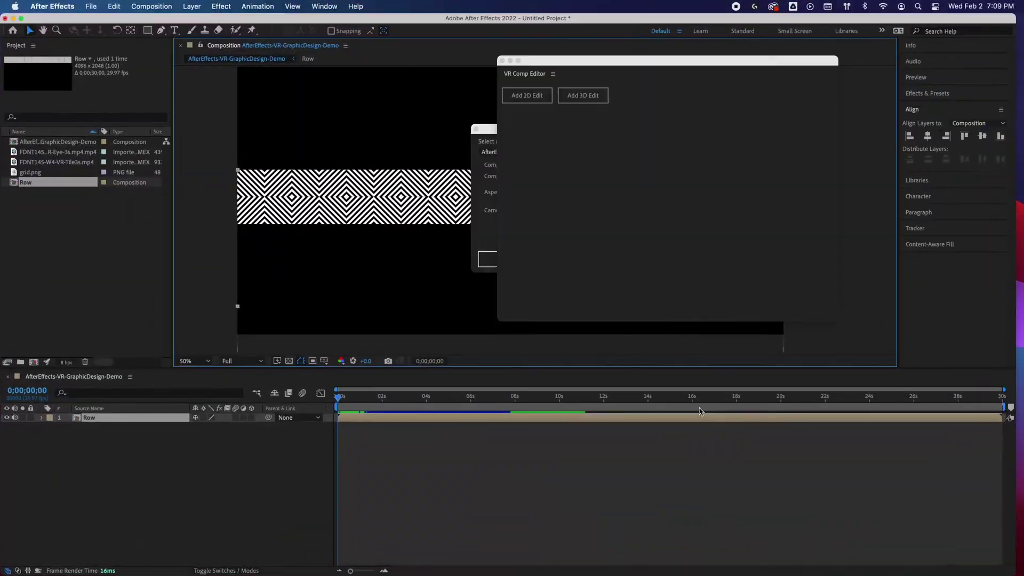
Step: Close the VR Comp Editor and create the 2D edit with the default composition and camera settings
left_click(501, 60)
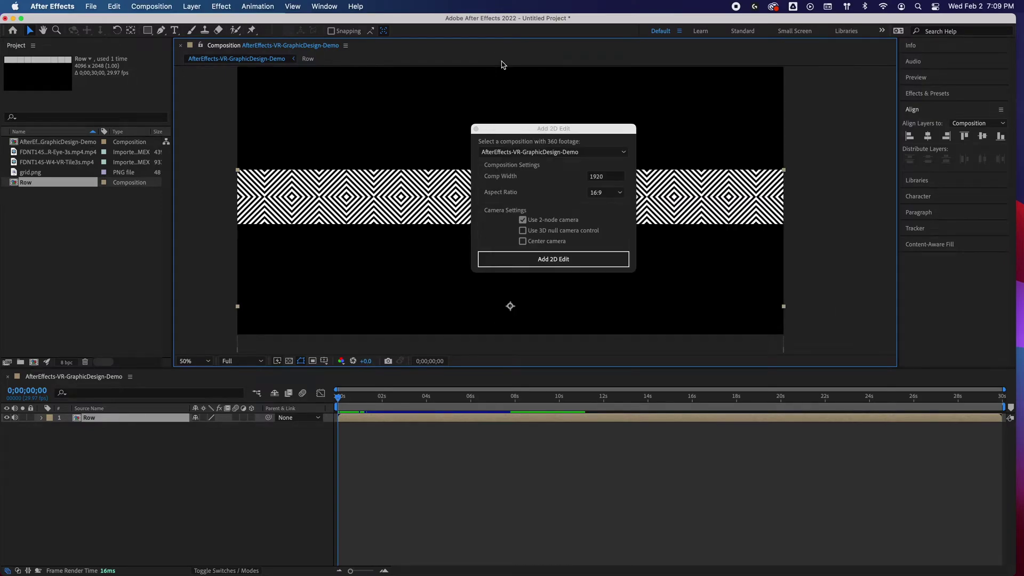
left_click(571, 255)
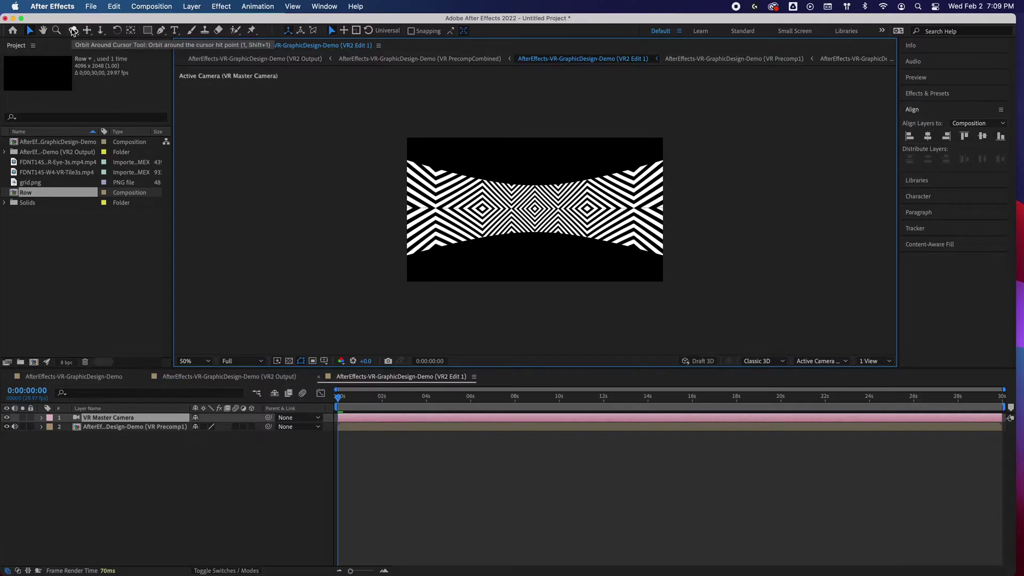
Step: Orbit the VR Master Camera around the row in VR2 Edit 1 and advance the playhead to 0:00:03:28
left_click(74, 31)
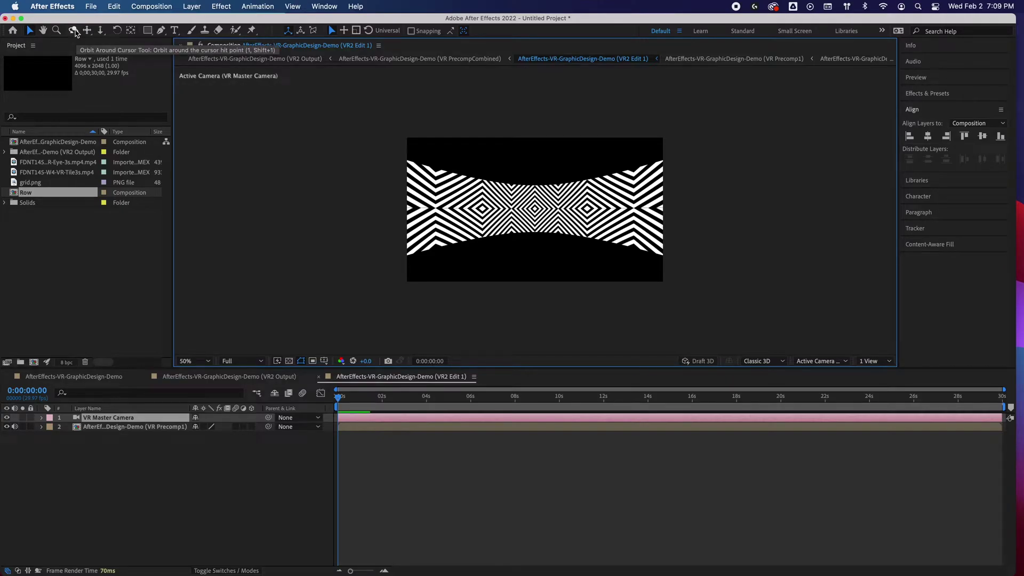
left_click_drag(526, 174, 480, 298)
left_click_drag(337, 398, 411, 402)
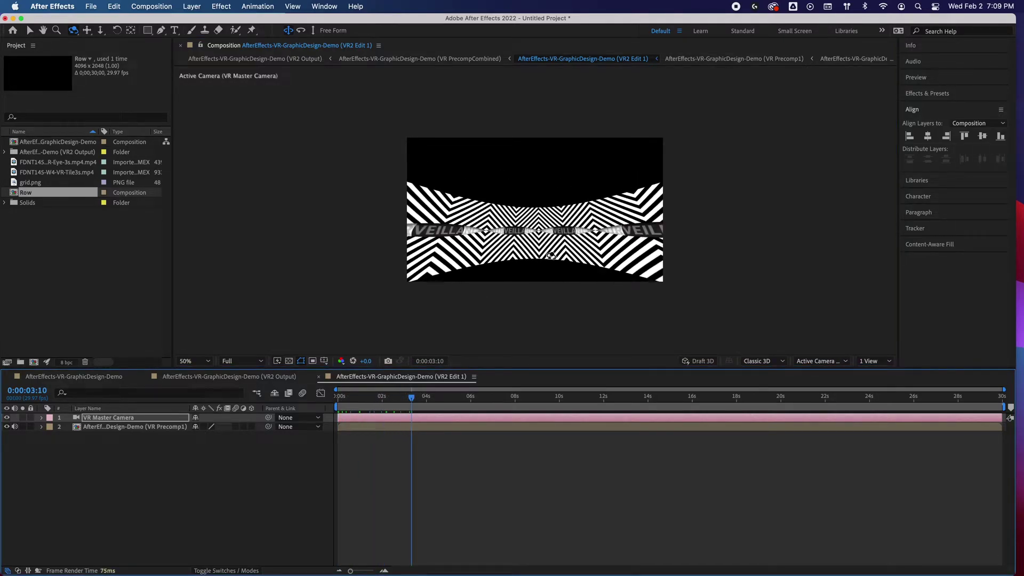
left_click_drag(549, 237, 540, 270)
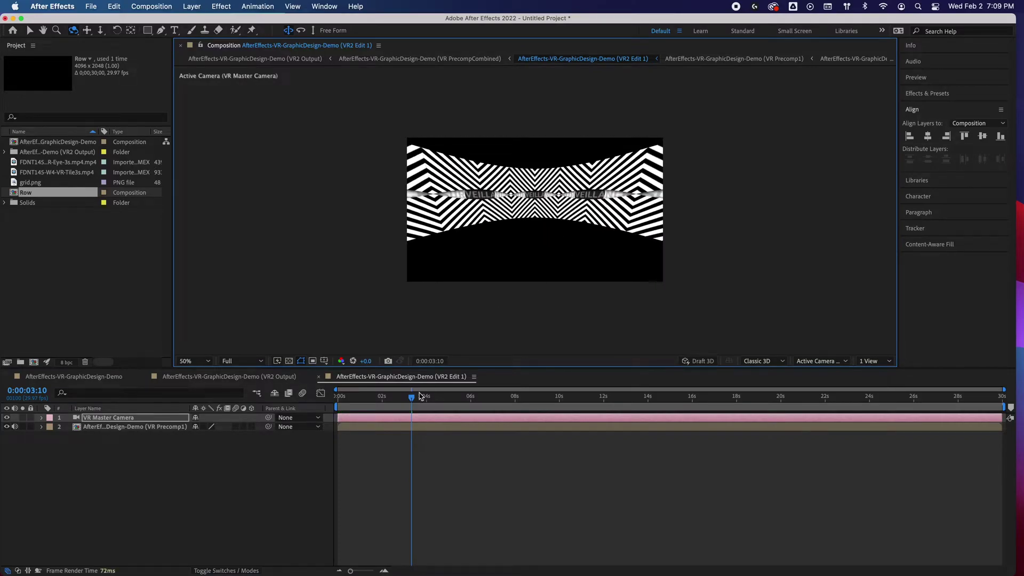
left_click_drag(411, 399, 425, 398)
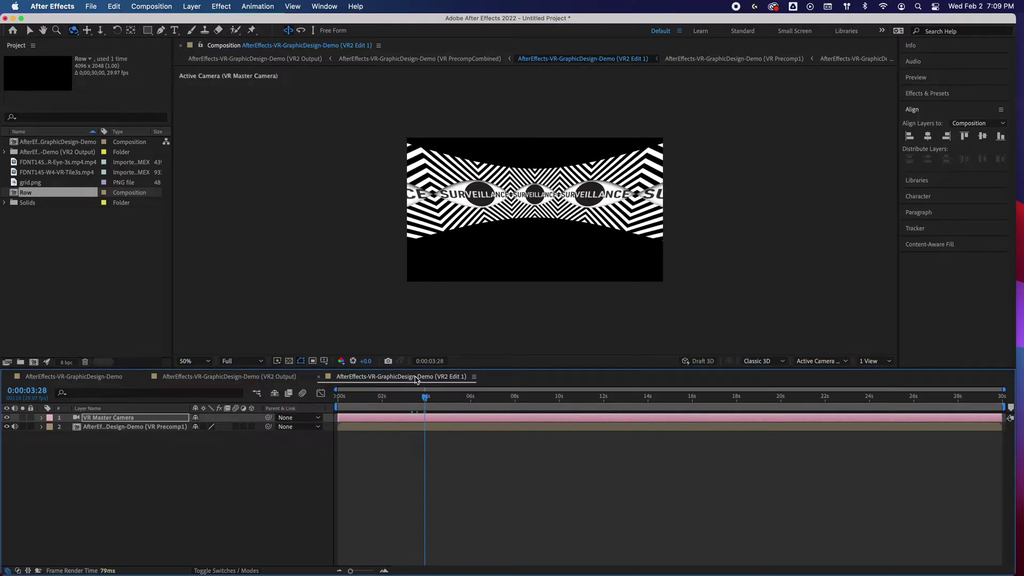
Step: Compare the VR2 Output and VR2 Edit 1 compositions, and place VR2 Output first among the open timelines
left_click(229, 376)
key("v")
left_click(380, 377)
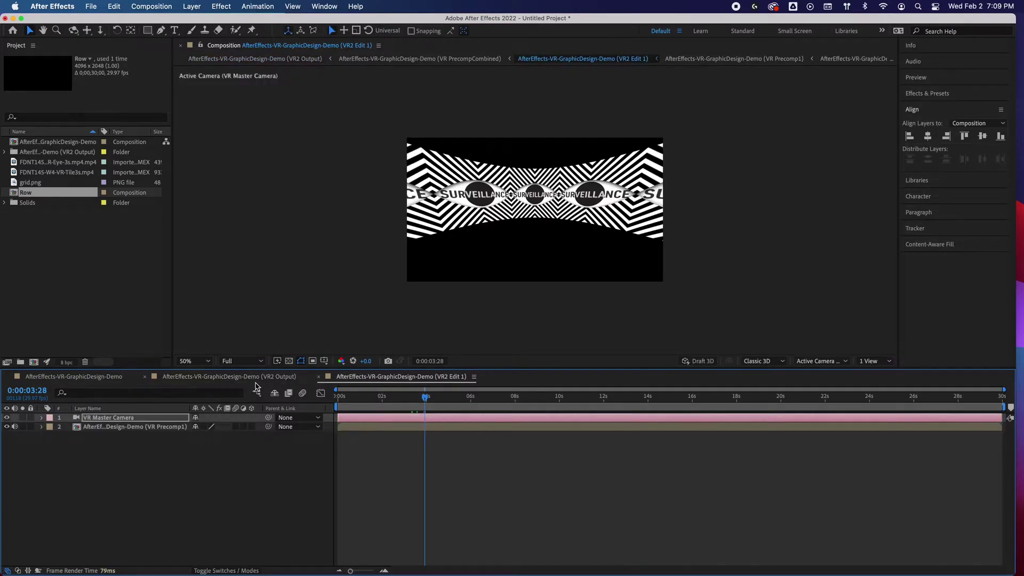
left_click(256, 381)
left_click(397, 378)
left_click(211, 379)
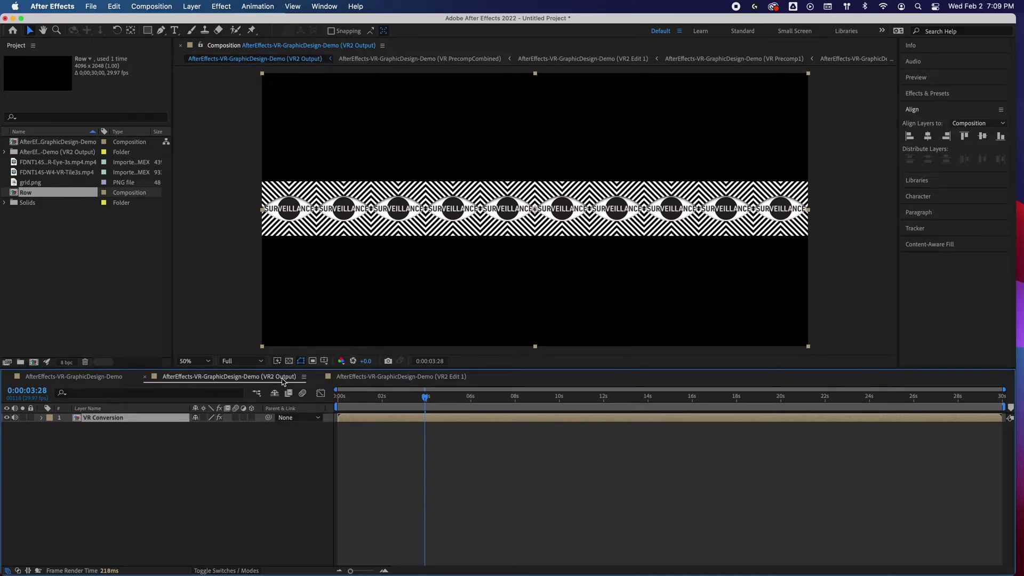
left_click_drag(283, 381, 79, 379)
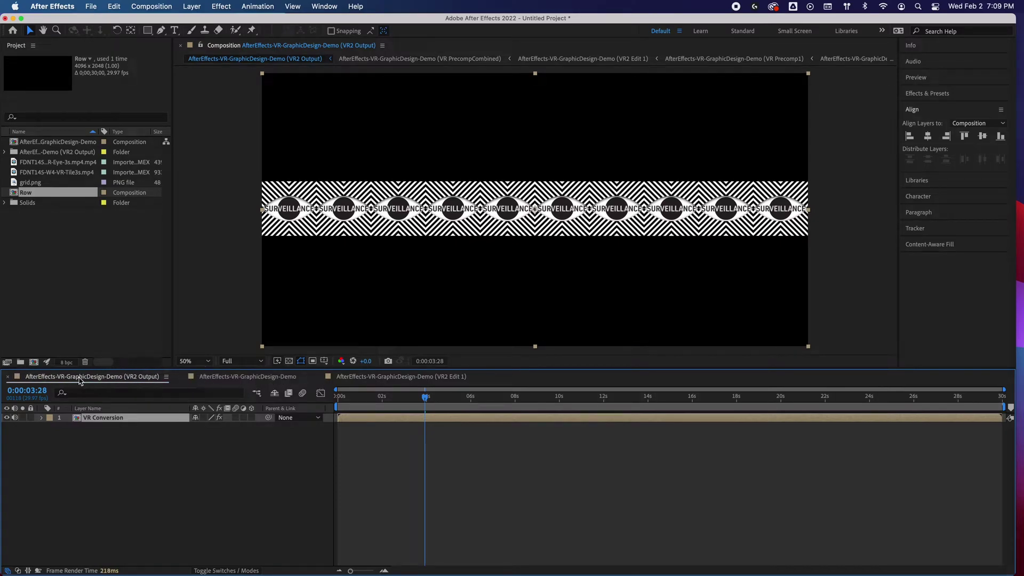
Step: Add FDNT145-W4-VR-Eye-3s.mp4.mp4 beneath the Row layer in the demo composition and place the eye centred just below the row
left_click(263, 381)
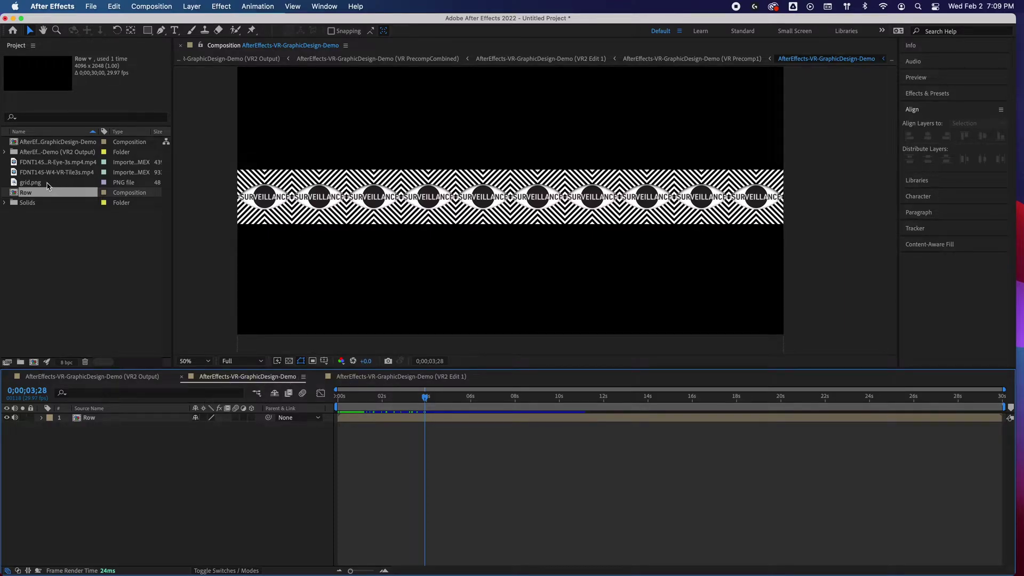
left_click_drag(49, 162, 131, 449)
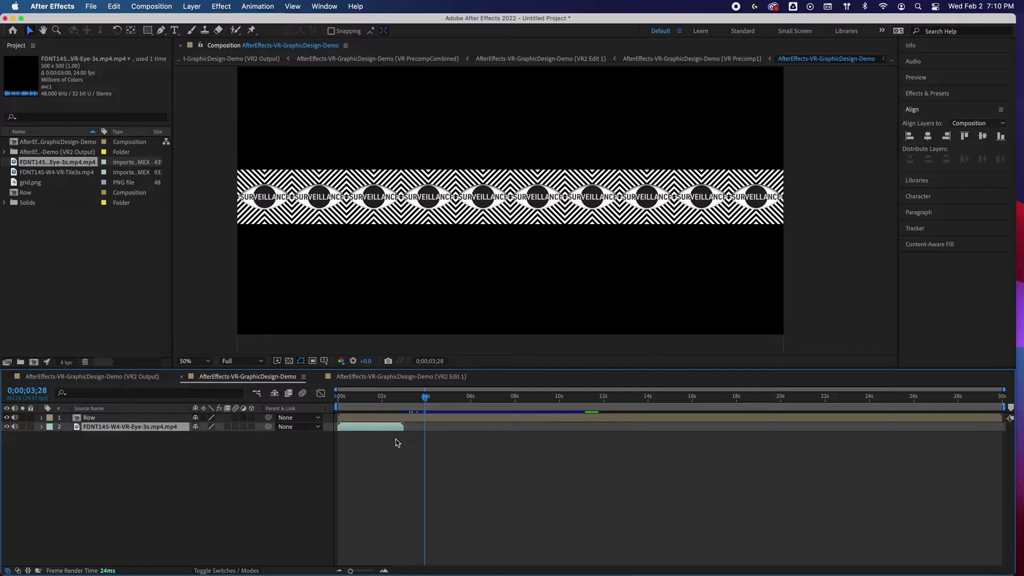
left_click_drag(422, 397, 375, 398)
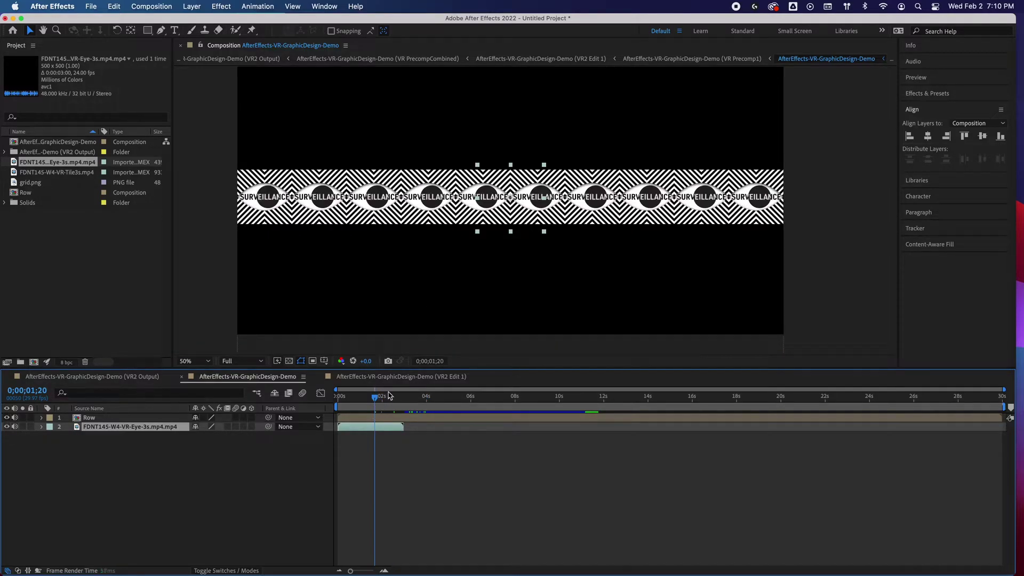
left_click_drag(509, 213, 511, 272)
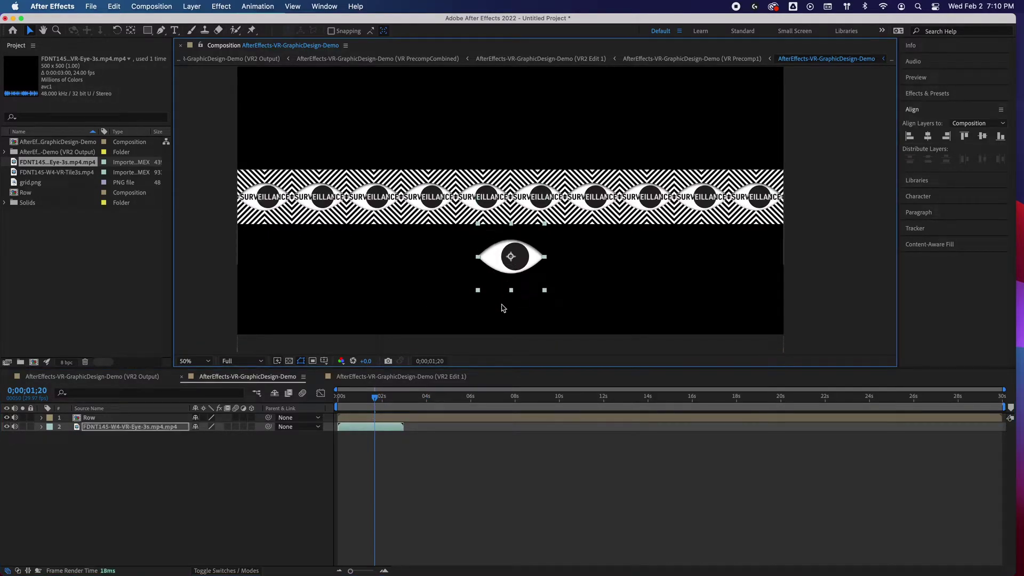
Step: Check the added eye in the VR2 Edit 1 camera view at an earlier time and return to the demo composition
left_click(393, 378)
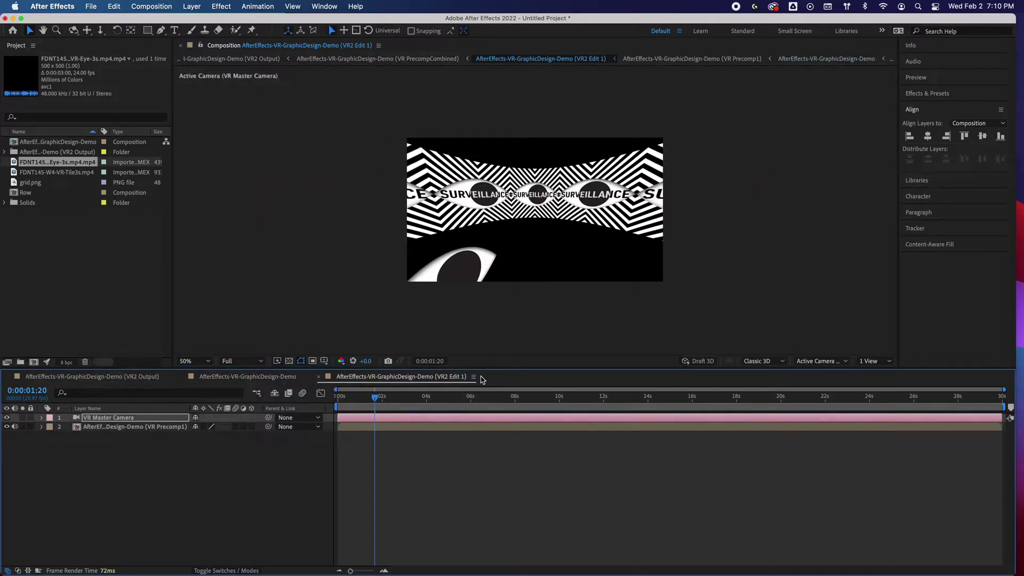
left_click(473, 377)
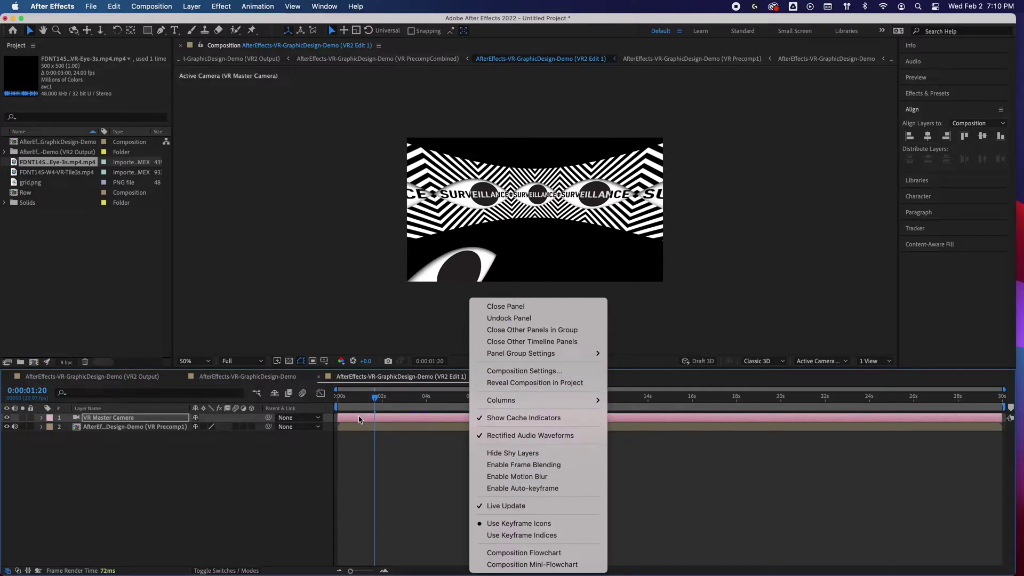
left_click(257, 379)
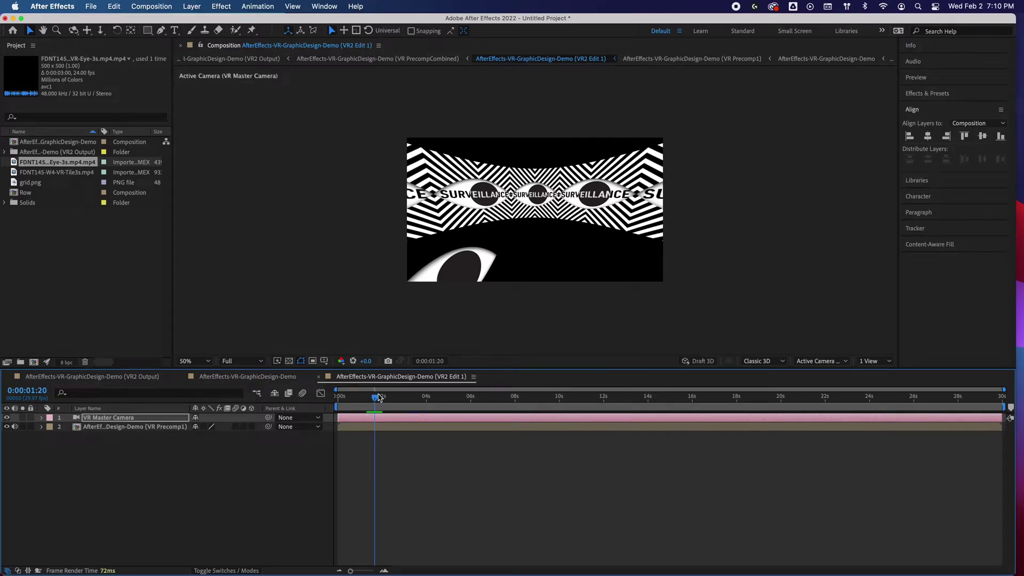
left_click_drag(377, 397, 342, 402)
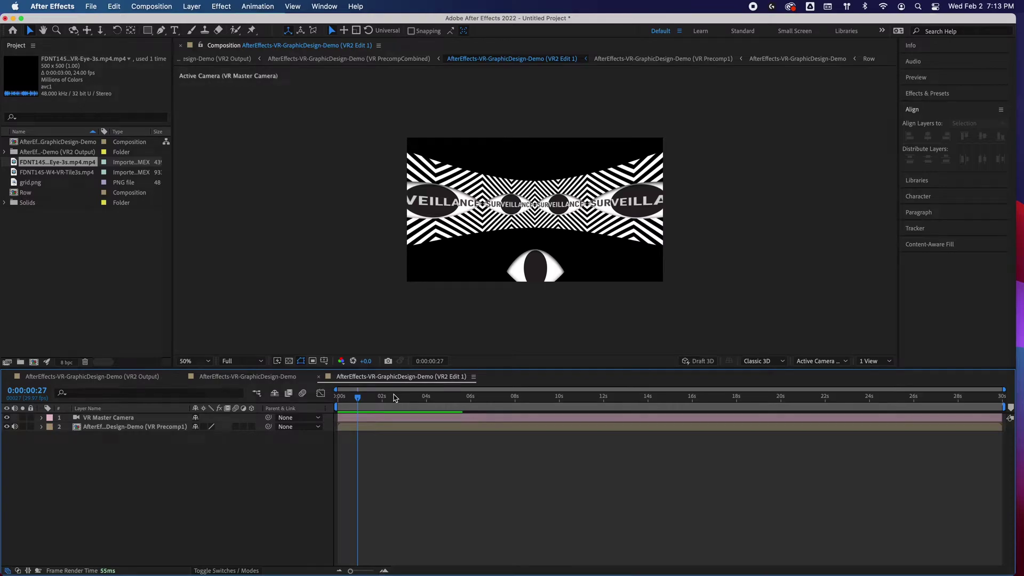
left_click(253, 380)
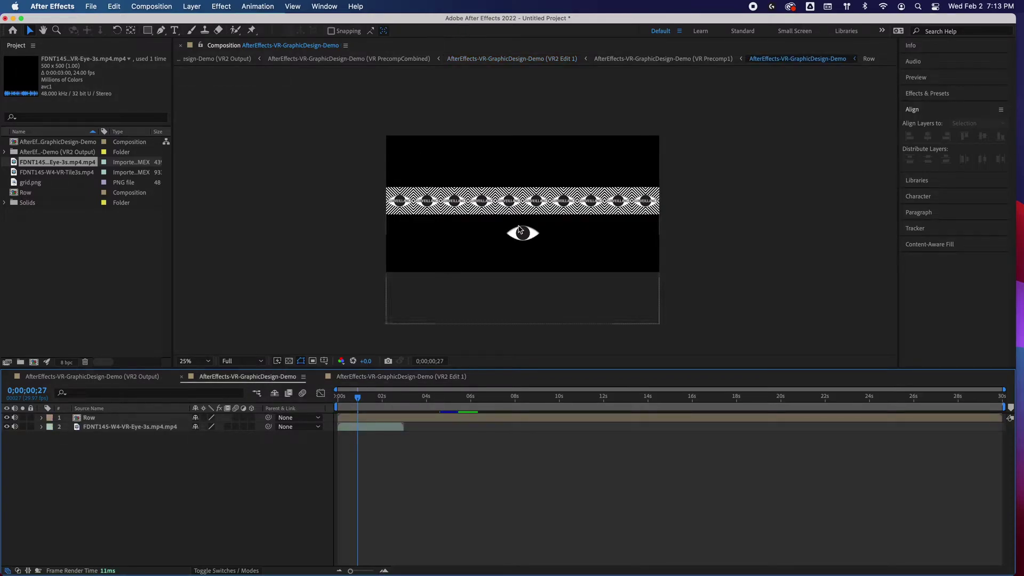
Step: Raise the row in the frame, and bring the eye layer above Row with the eye placed right of centre
left_click(487, 242)
left_click_drag(489, 224, 520, 245)
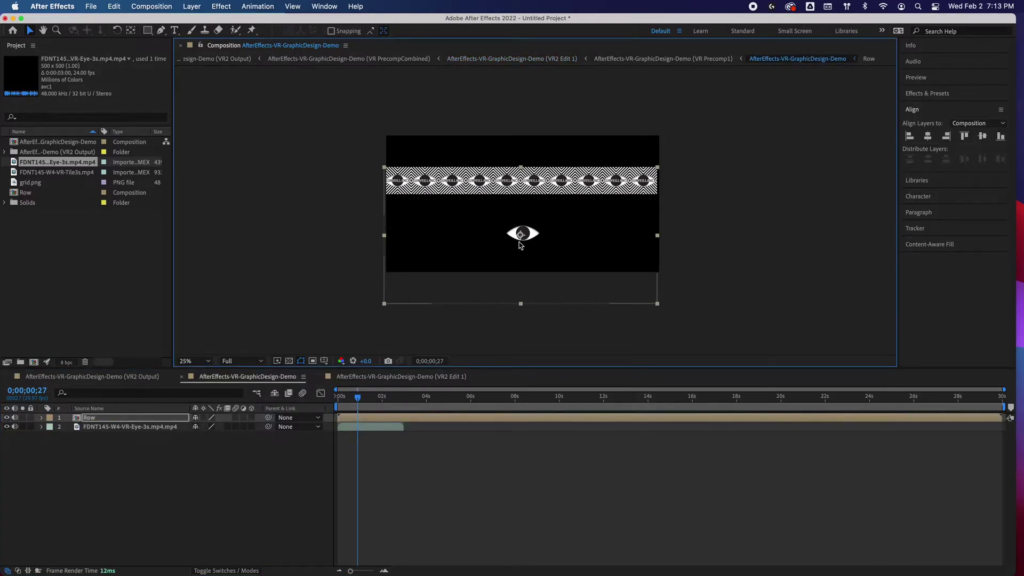
left_click_drag(158, 429, 158, 419)
left_click_drag(522, 233, 577, 234)
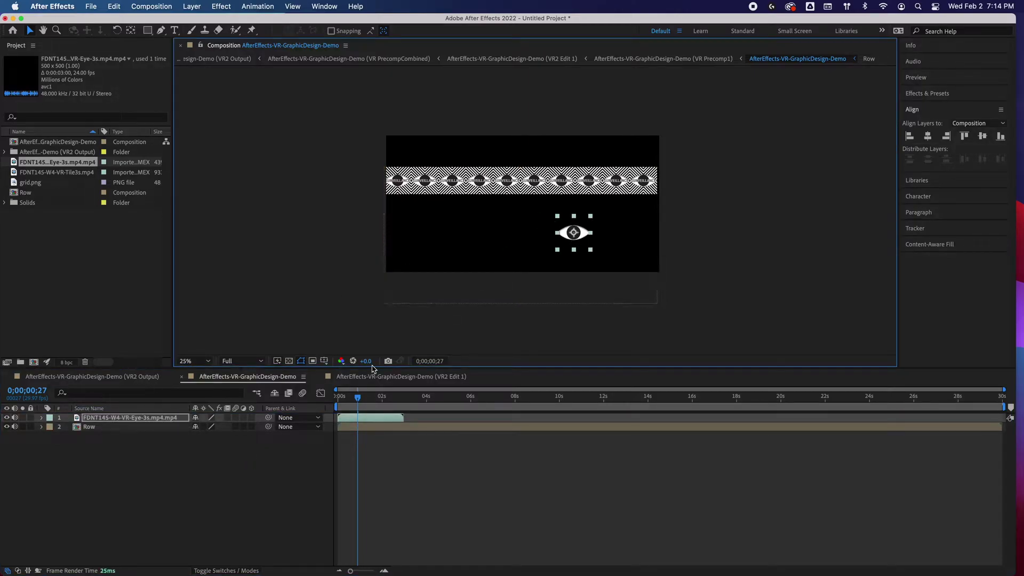
Step: Orbit the camera in VR2 Edit 1 to inspect the repositioned eye, and reset the VR Master Camera
left_click(349, 376)
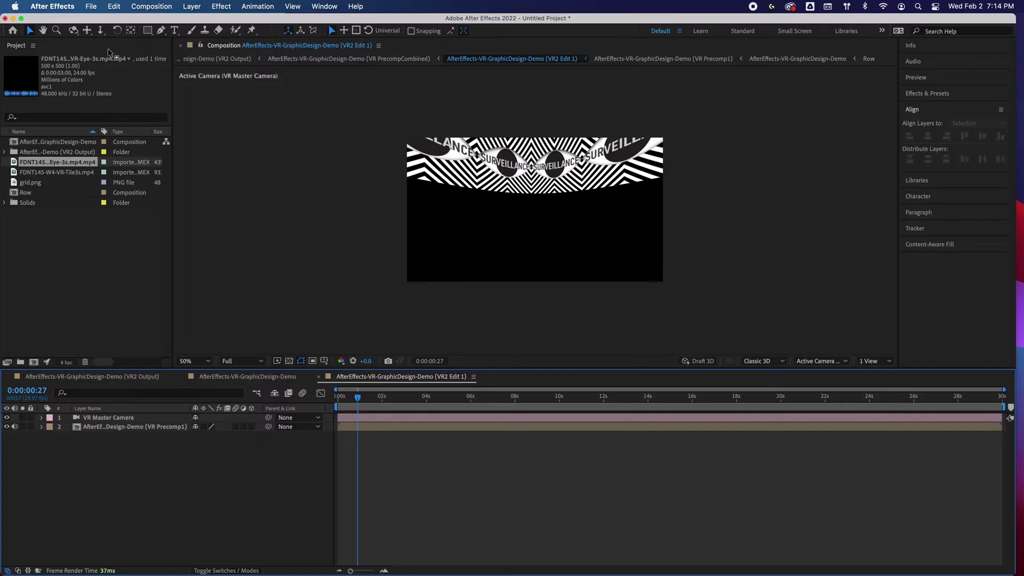
left_click(73, 31)
left_click_drag(590, 217, 505, 206)
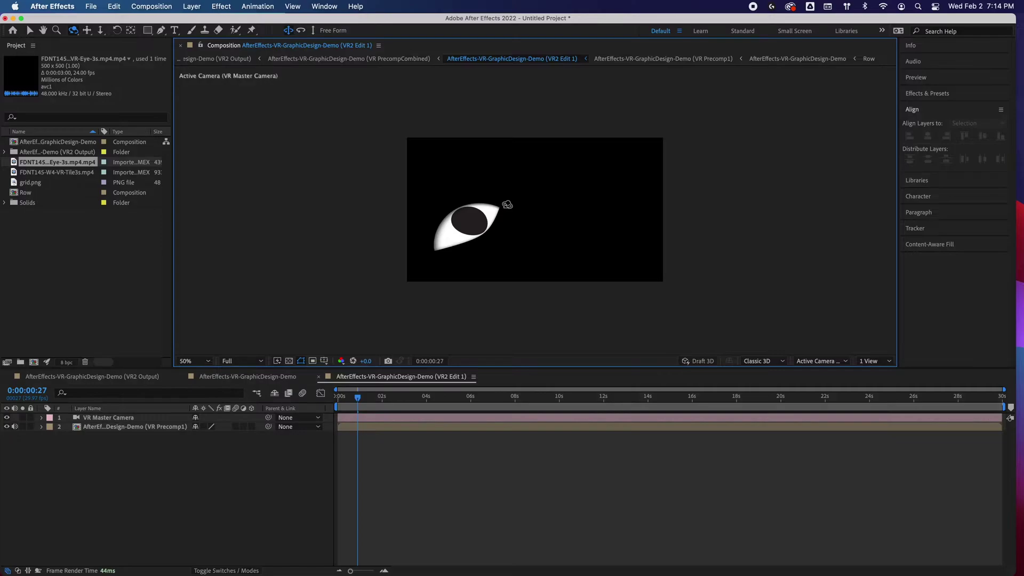
left_click(292, 6)
left_click(309, 269)
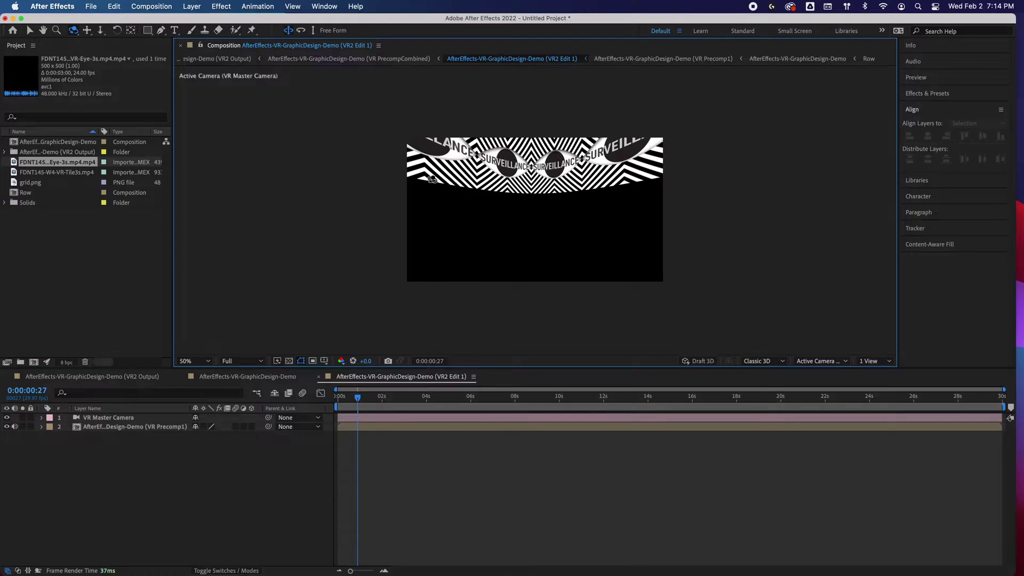
left_click(29, 31)
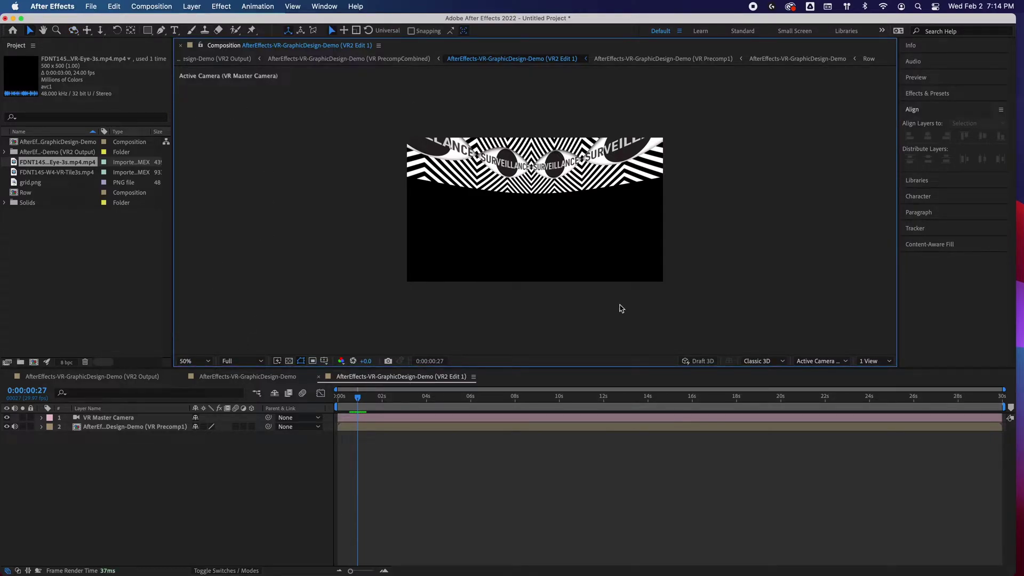
Step: Open a second viewer for VR2 Edit 1 and show the demo composition beside it in a wider first viewer
left_click(293, 6)
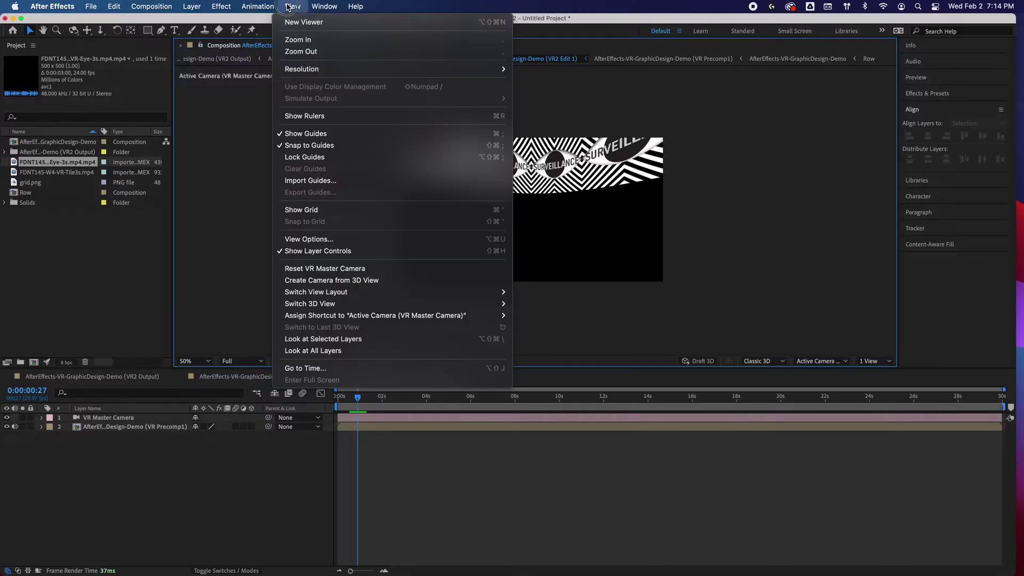
left_click(293, 21)
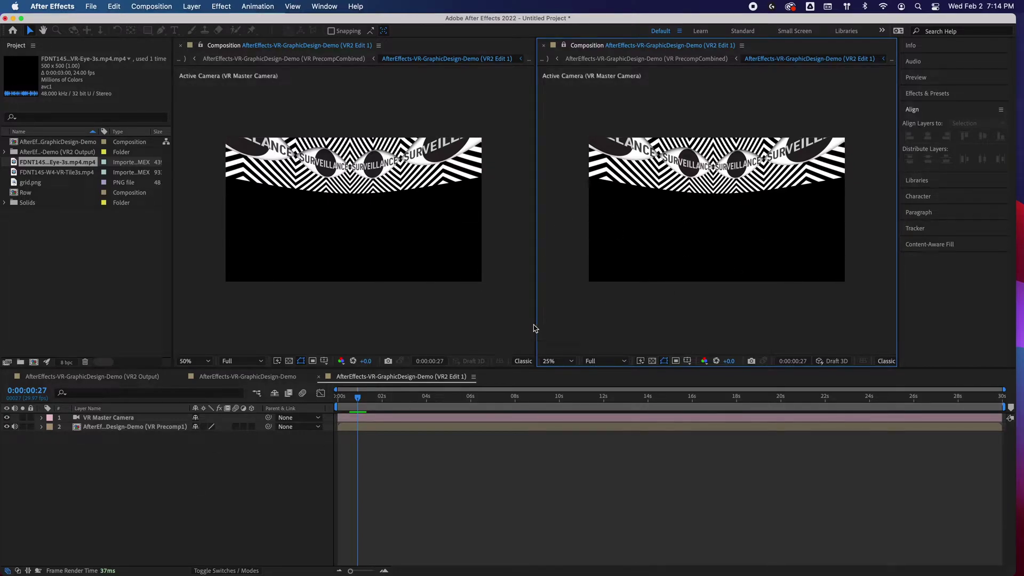
left_click(473, 331)
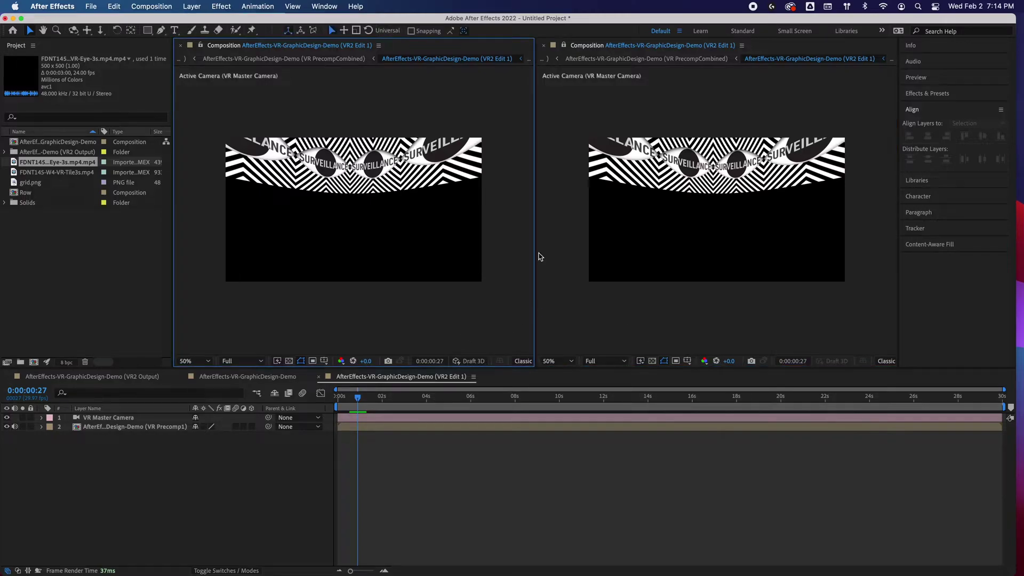
left_click(644, 313)
left_click(440, 337)
left_click(283, 376)
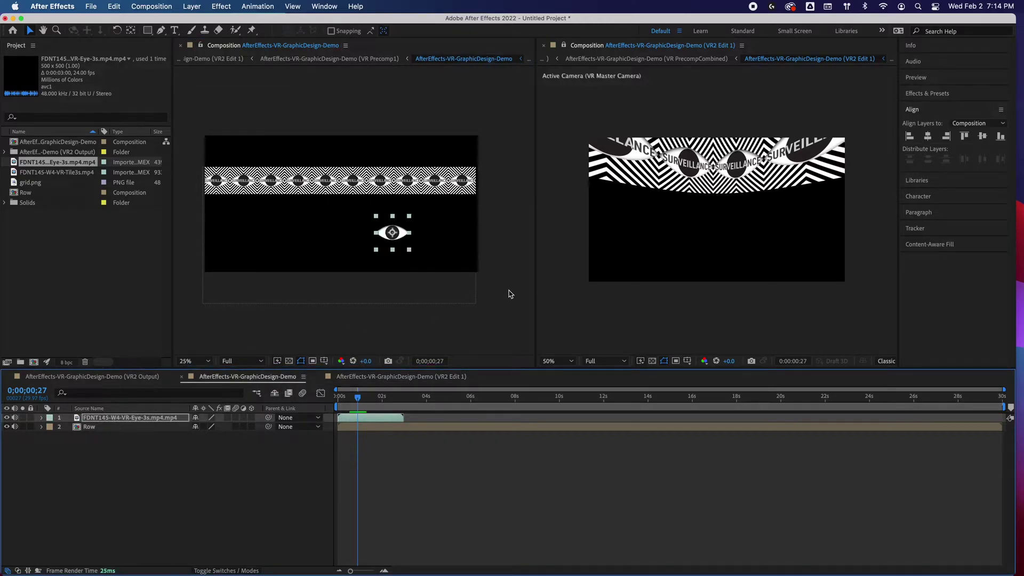
left_click_drag(536, 281, 601, 279)
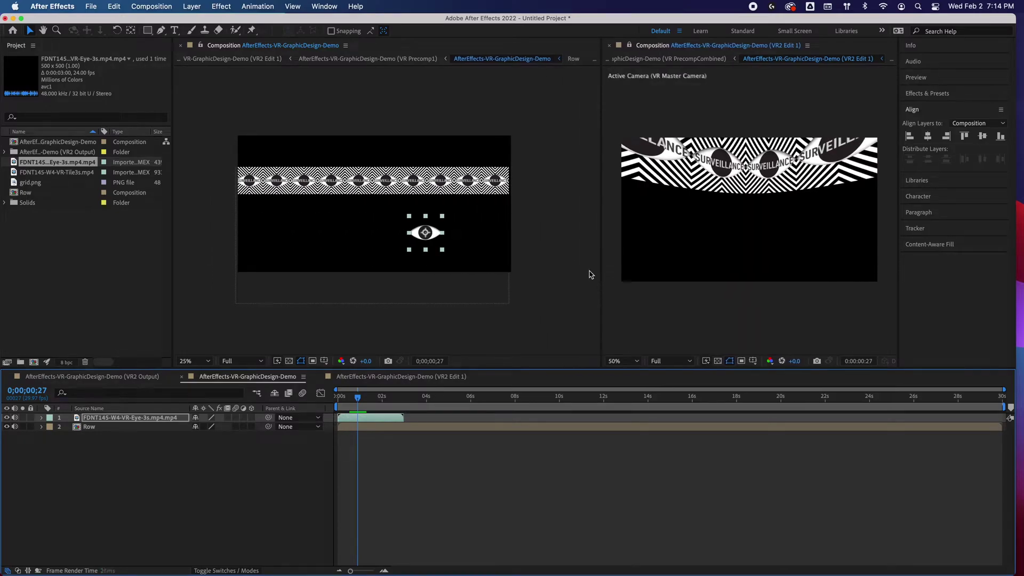
Step: Centre the row horizontally in the demo composition and lower it to about the middle of the frame
left_click(436, 187)
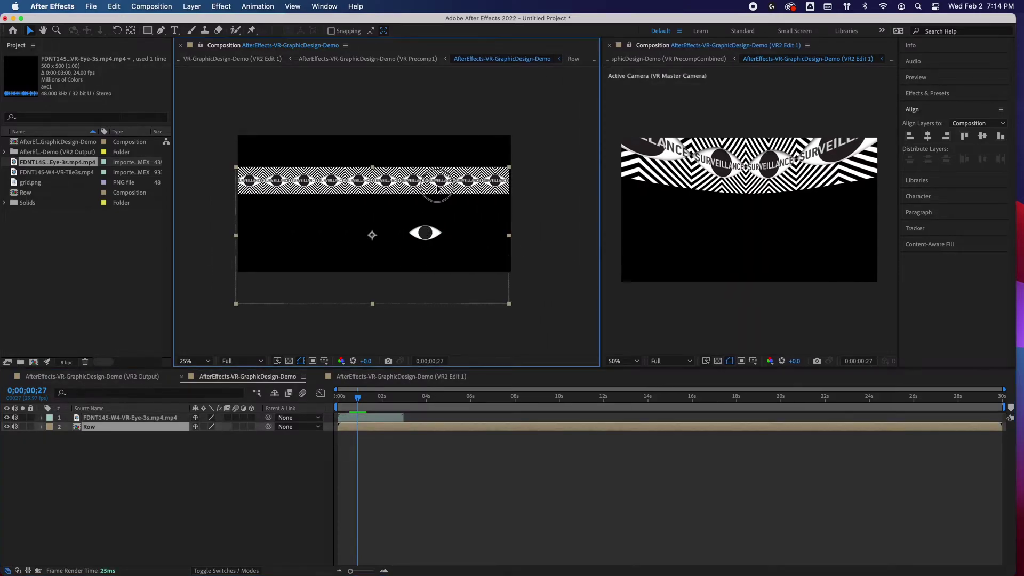
left_click(928, 137)
left_click_drag(355, 186, 356, 206)
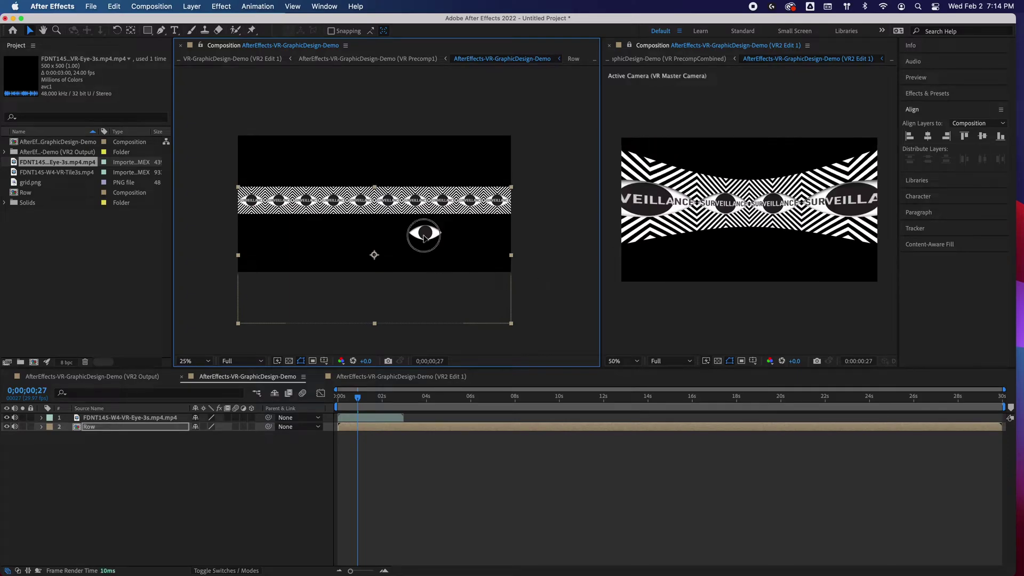
Step: Move the eye graphic to roughly the horizontal centre, just below the row
left_click(119, 418)
left_click(119, 426)
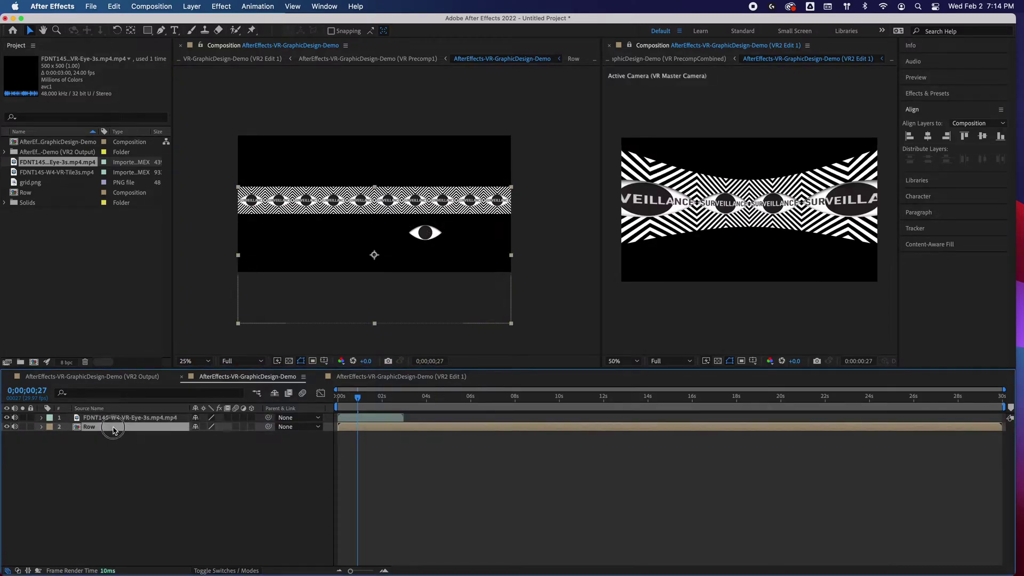
left_click(120, 418)
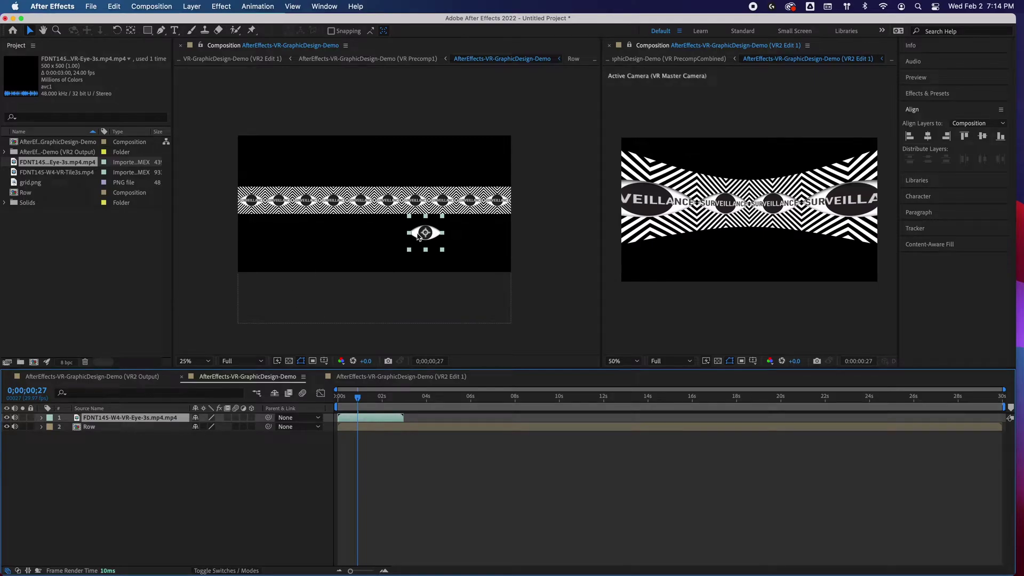
left_click_drag(418, 236, 364, 236)
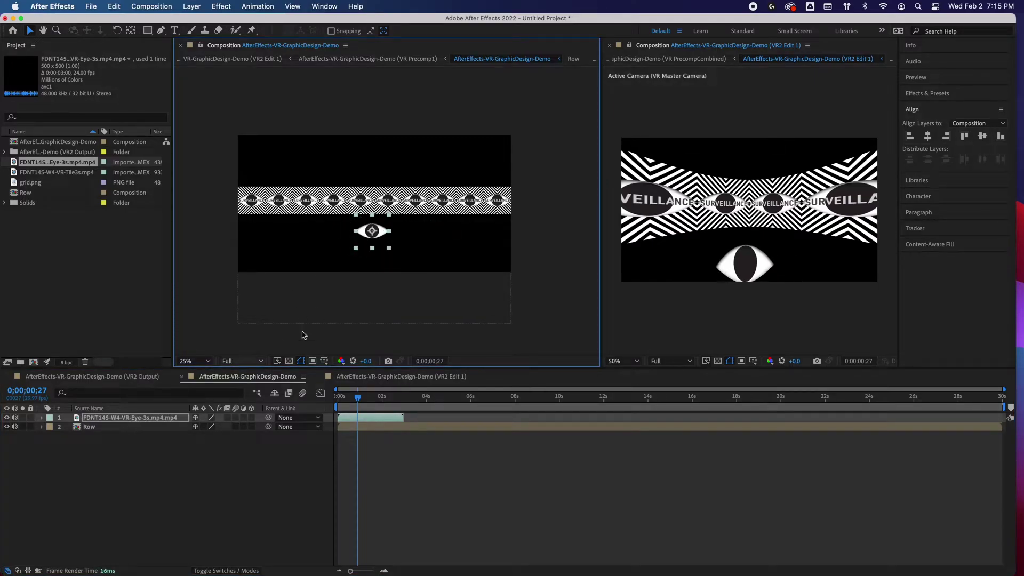
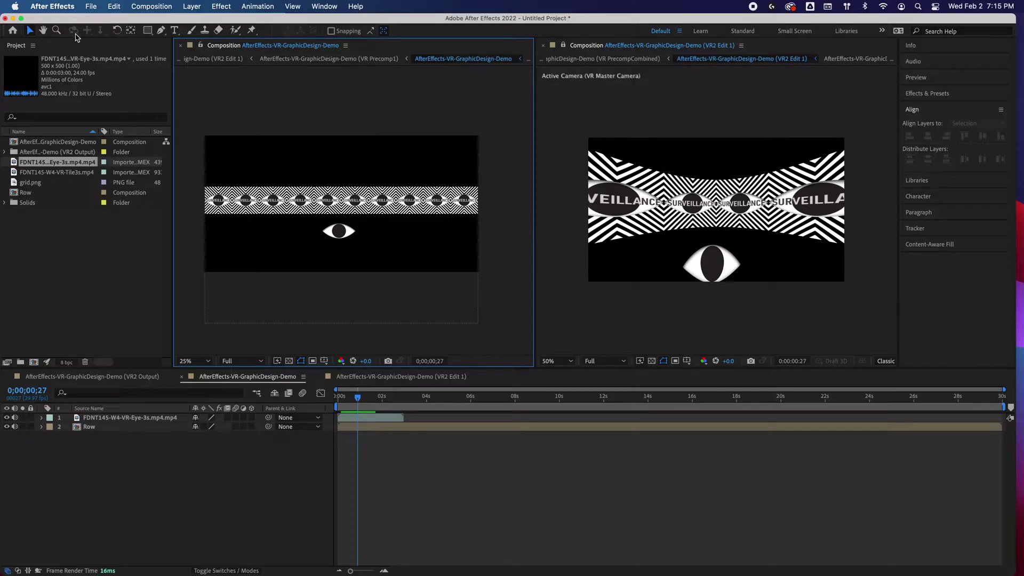
Step: Orbit the VR Master Camera slightly in the VR2 Edit 1 viewer to check the row and eye
left_click(629, 297)
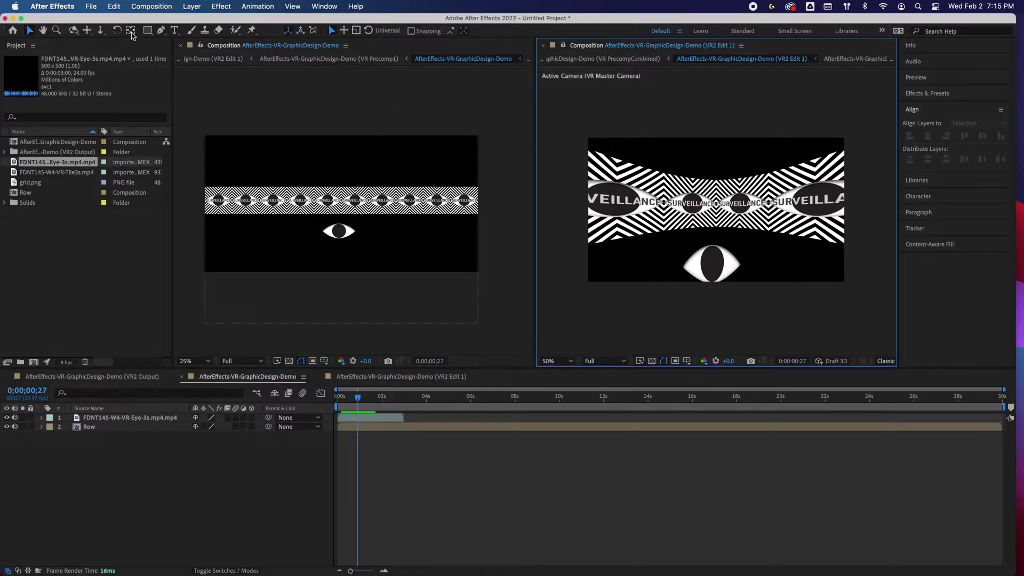
left_click(74, 29)
left_click_drag(732, 251, 691, 226)
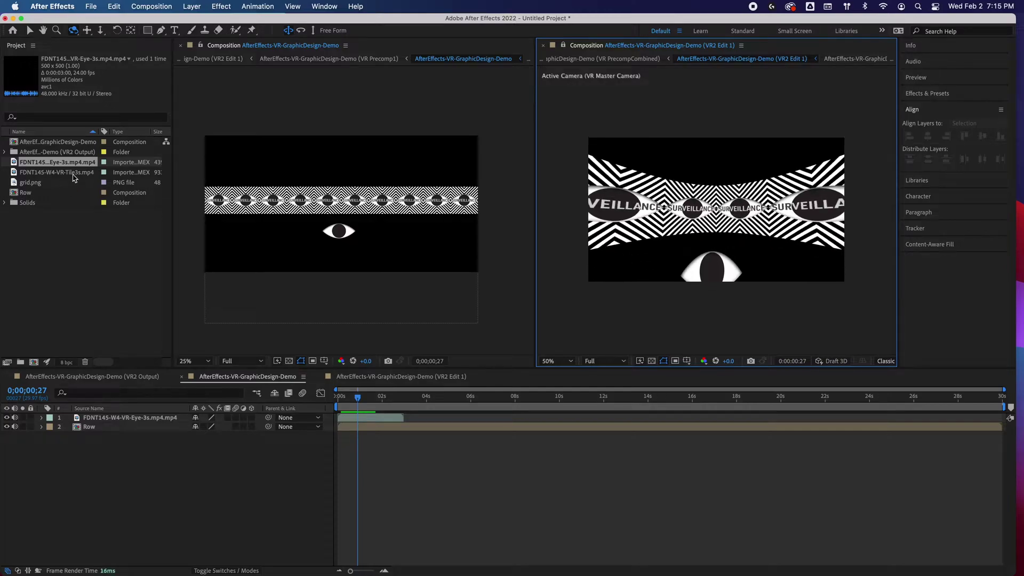
left_click(30, 30)
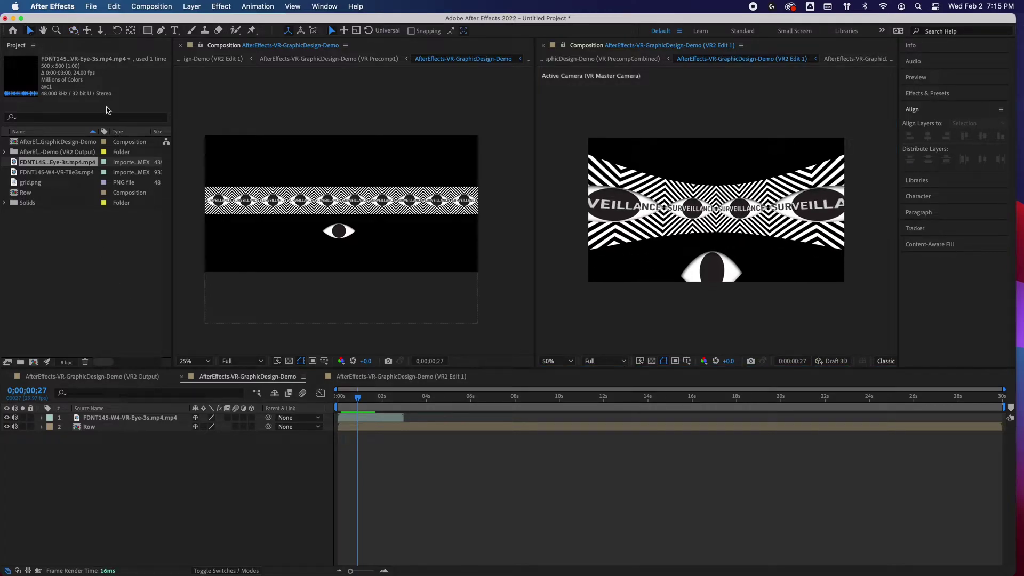
Step: Duplicate the Row layer, stack the copy directly above the original, and orbit the VR camera to view both rows
left_click(333, 215)
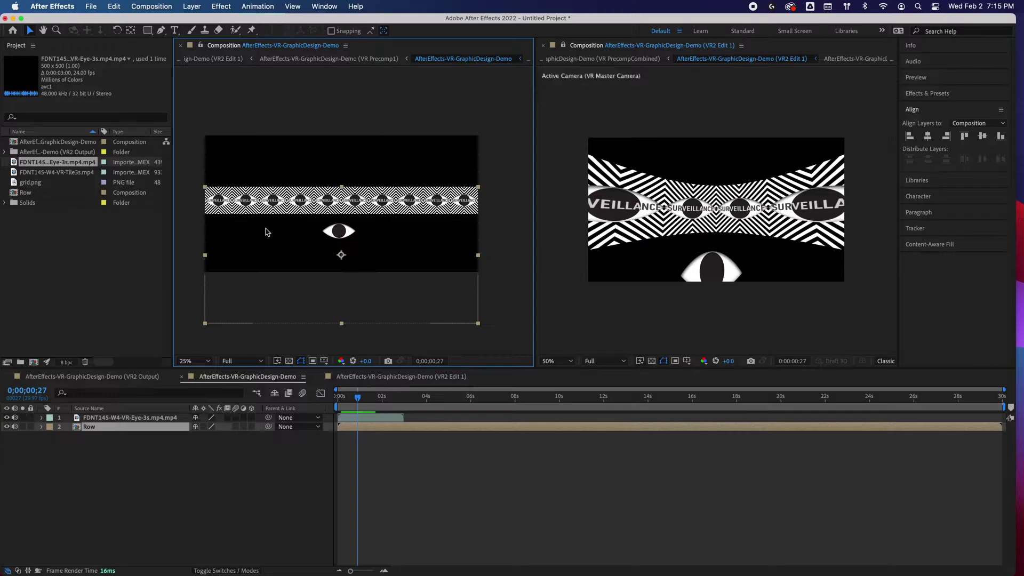
left_click(139, 429)
key("super+d")
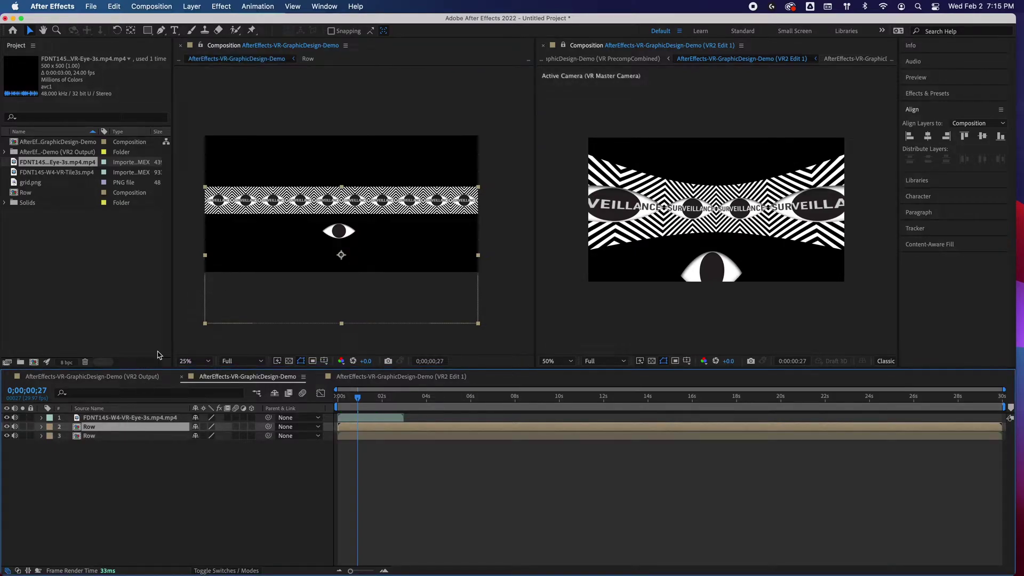
left_click_drag(275, 212, 274, 184)
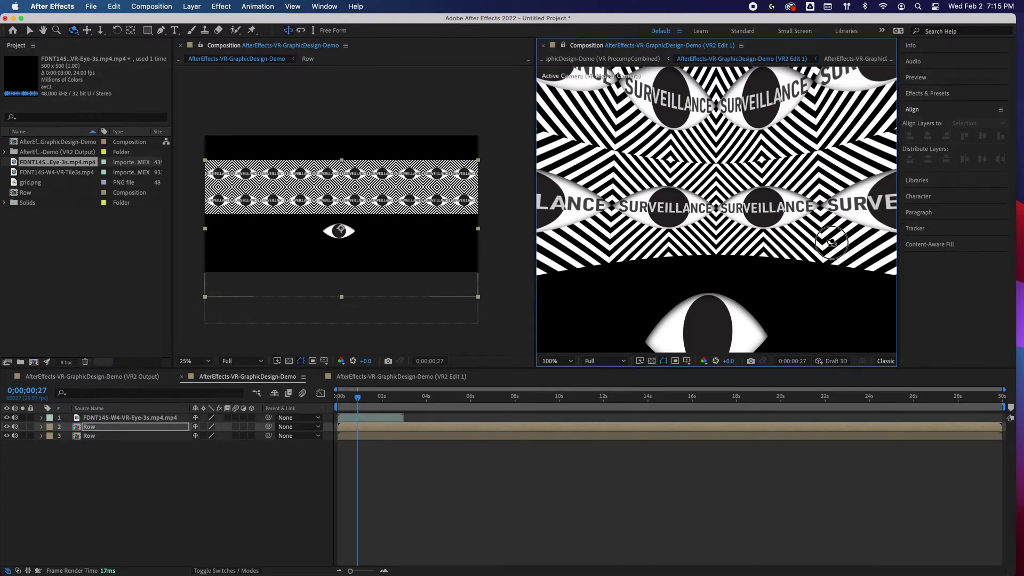
left_click_drag(832, 243, 843, 205)
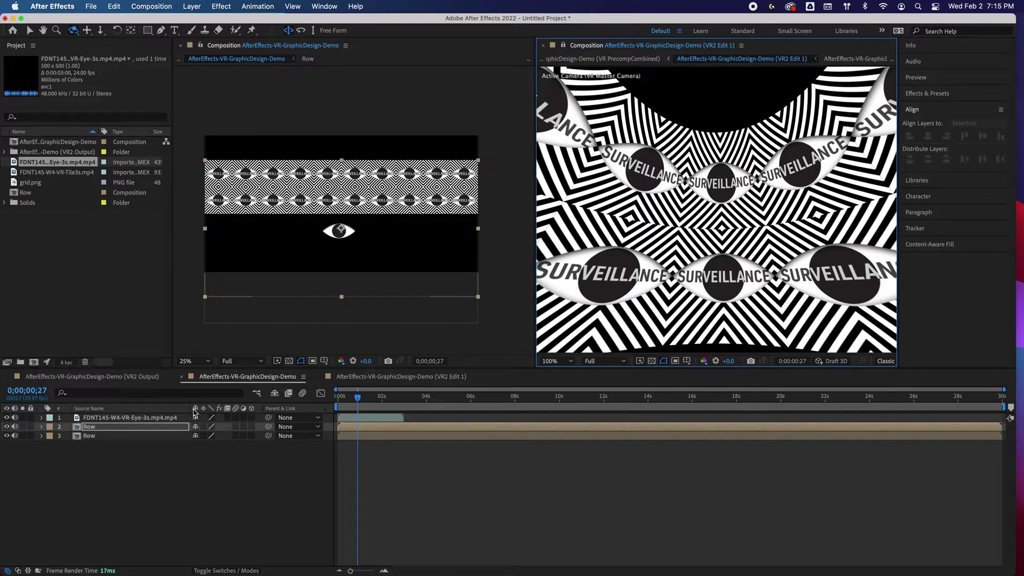
left_click(31, 31)
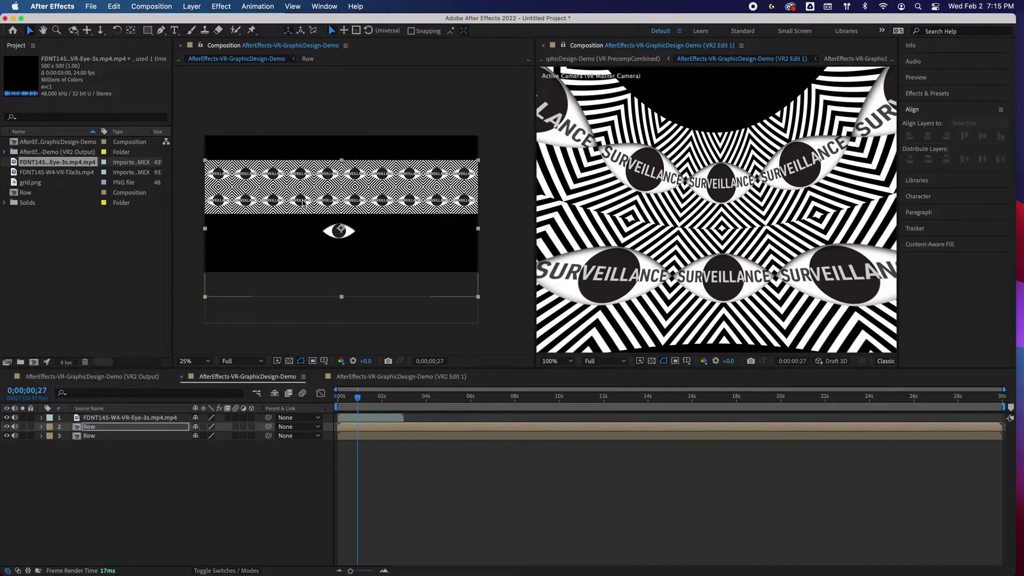
Step: Move both Row layers down together so the pair sits around the middle of the frame, partly behind the eye
left_click(113, 436, "shift")
left_click(299, 216)
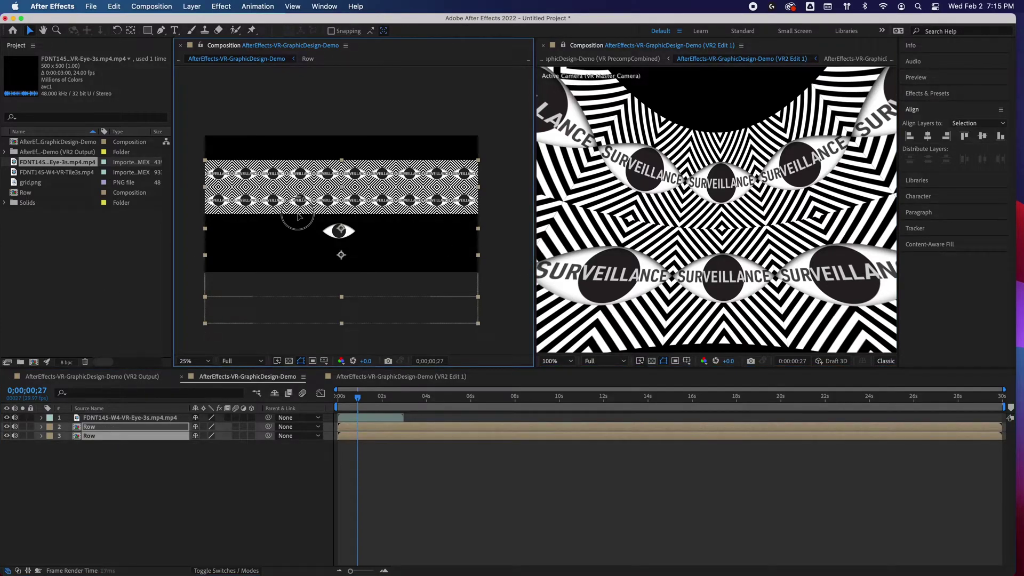
left_click_drag(298, 216, 312, 238)
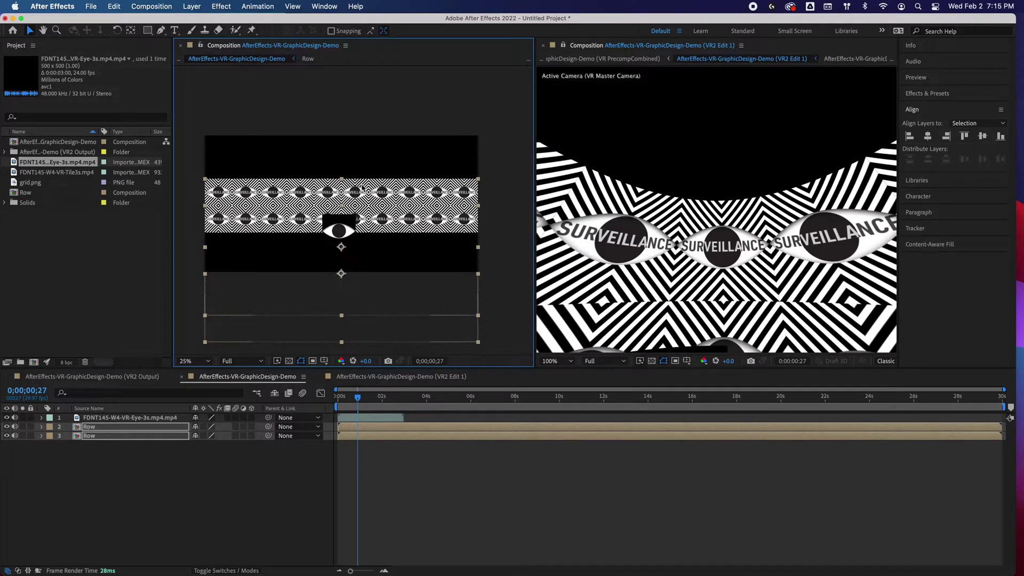
Step: Reset the VR Master Camera and widen the VR2 Edit 1 viewer with its image fitted to the panel
left_click(563, 362)
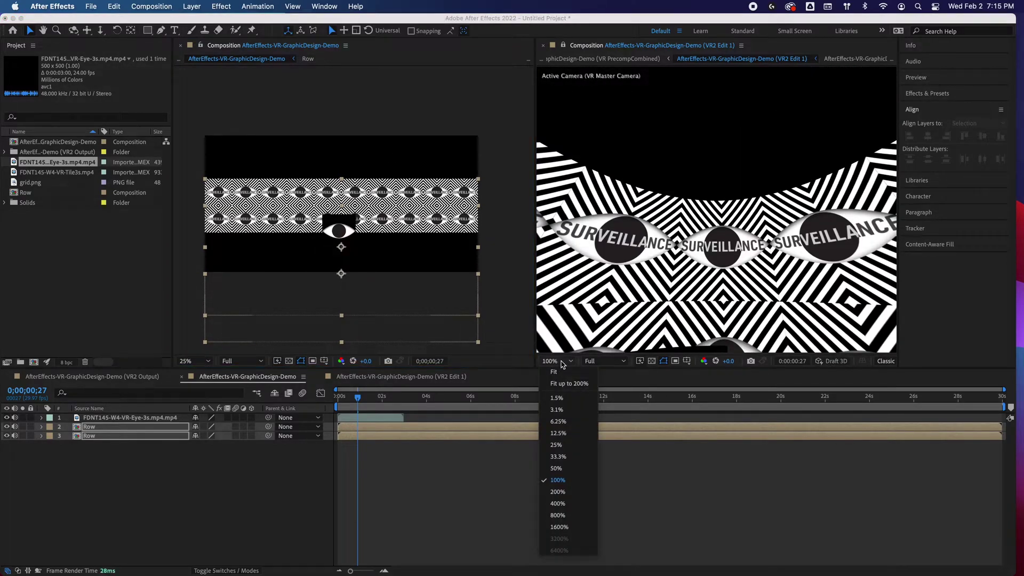
left_click(562, 471)
left_click(566, 362)
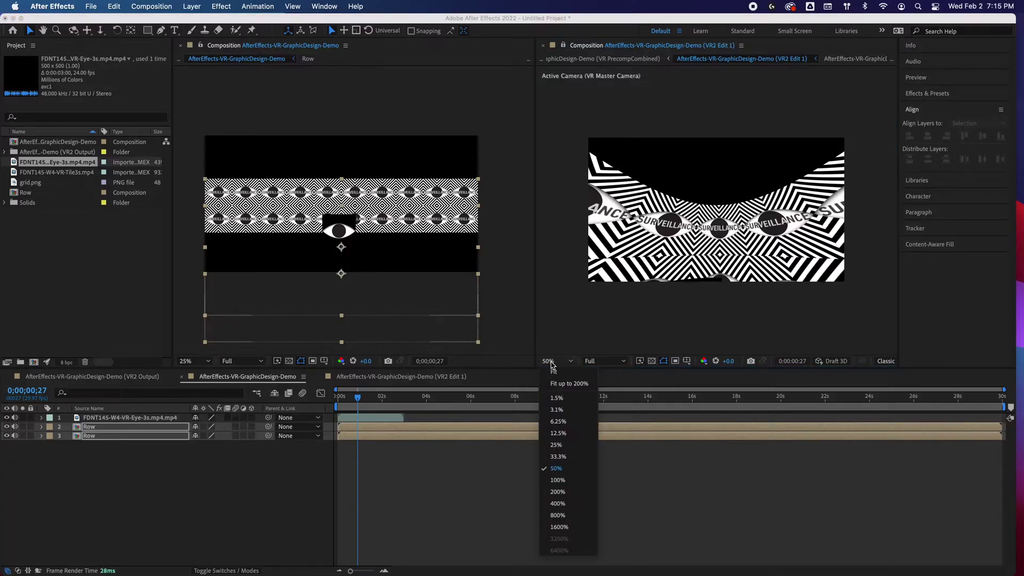
left_click(567, 299)
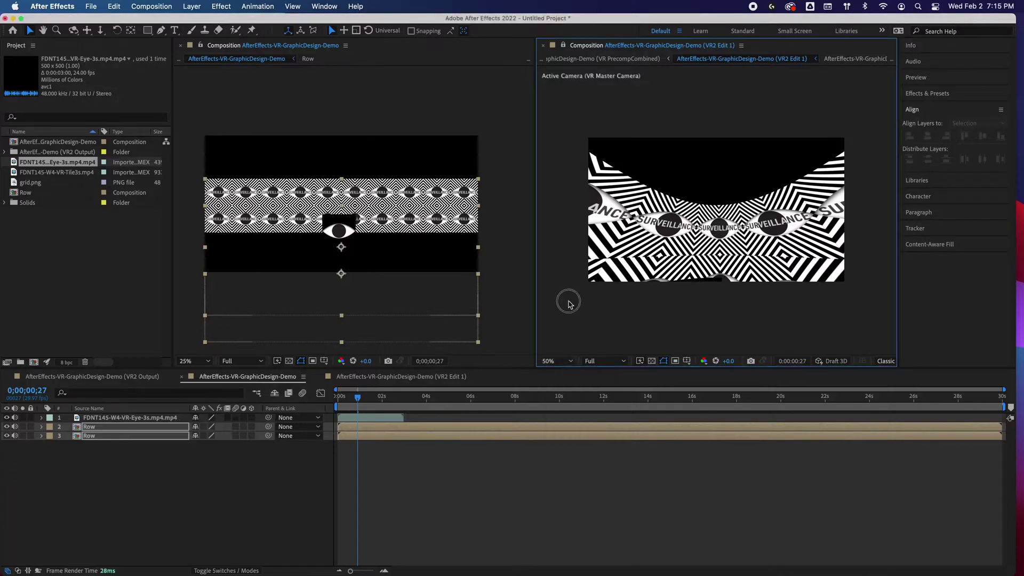
left_click(293, 6)
left_click(327, 268)
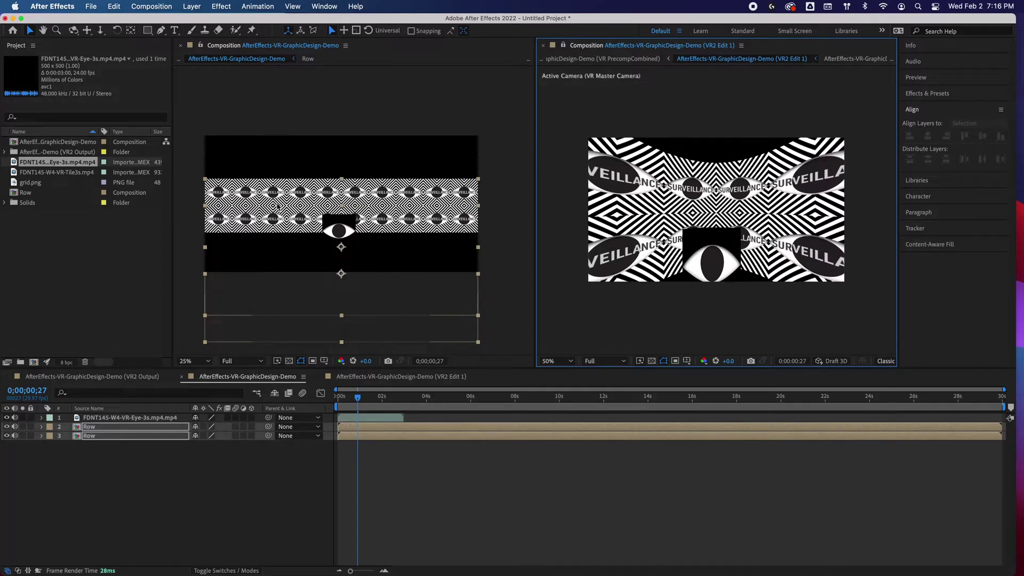
left_click(283, 146)
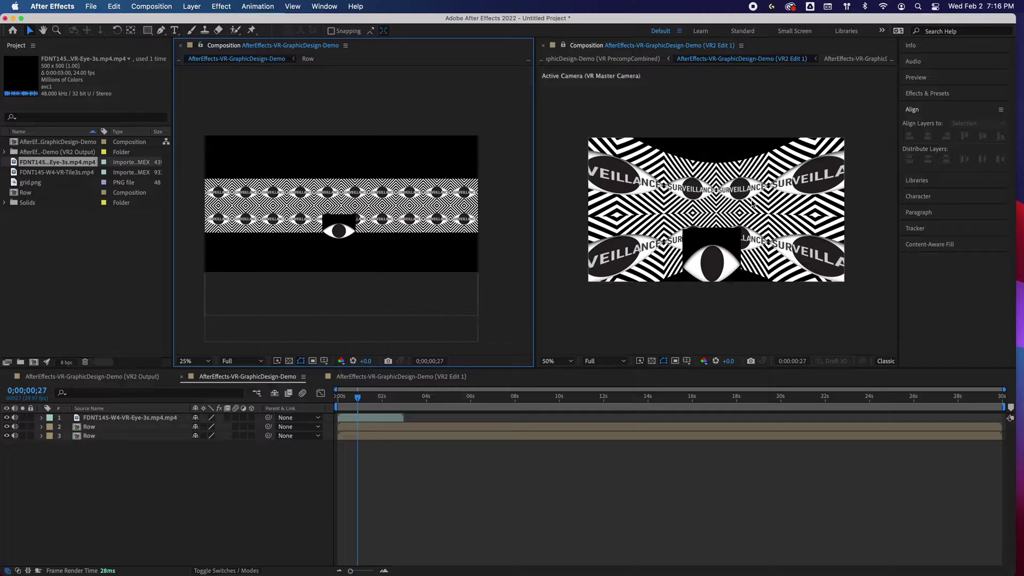
left_click_drag(536, 317, 517, 310)
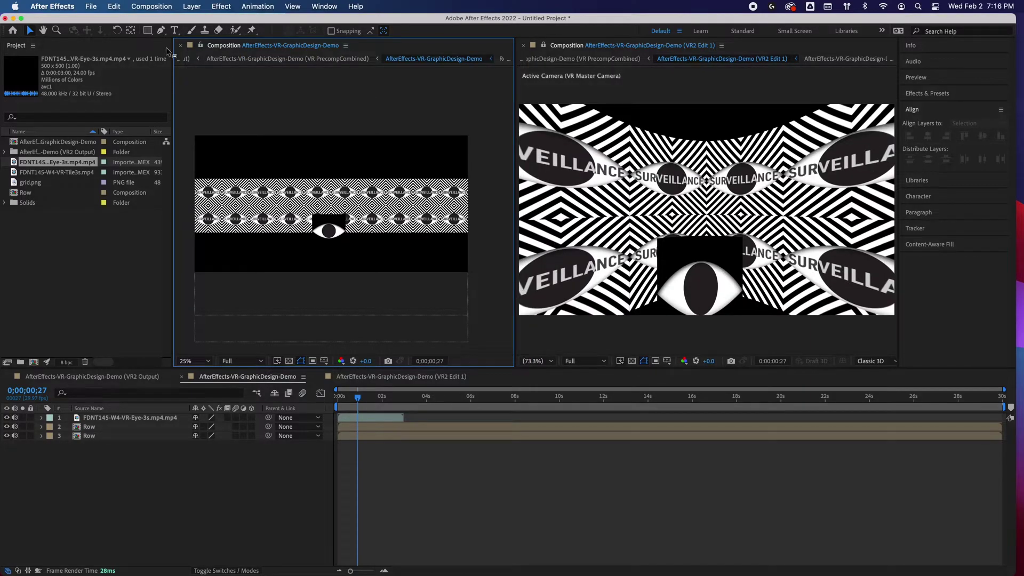
Step: Duplicate the upper Row layer and place the copy above the two stacked rows, leaving a narrow gap
left_click(106, 427)
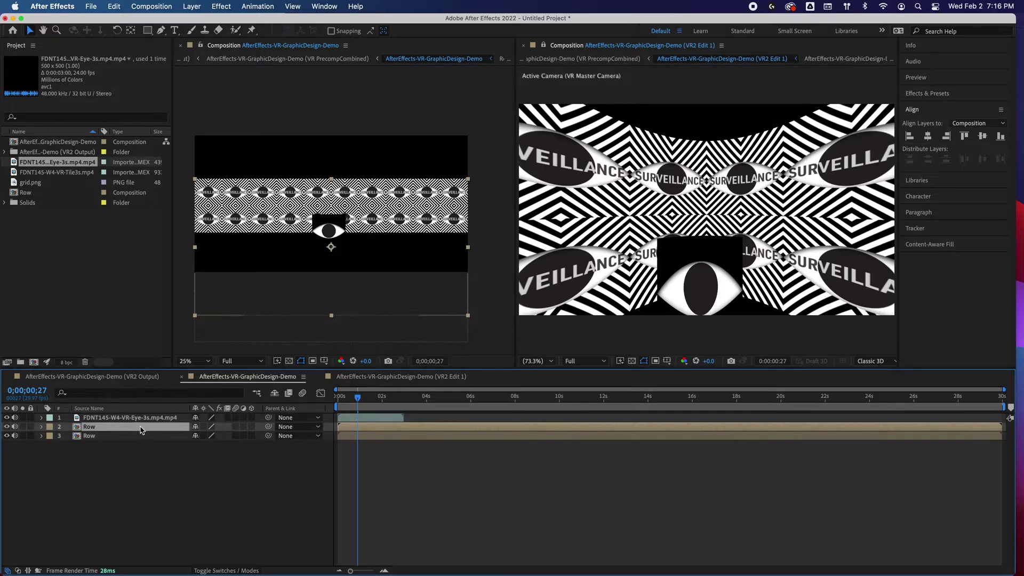
key("super+d")
left_click_drag(278, 192, 281, 163)
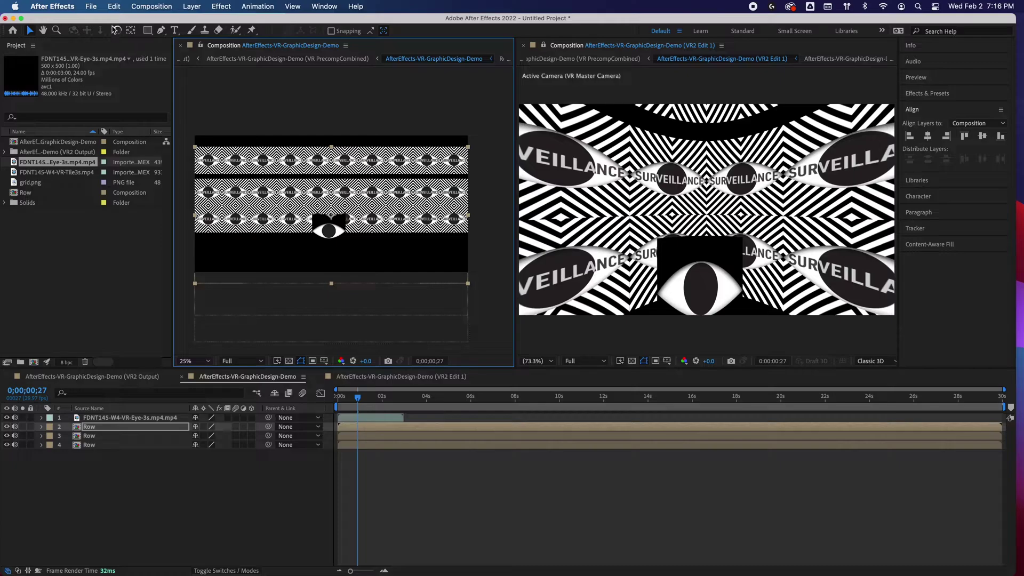
Step: Lower the top Row layer to close the gap above the stacked rows, checking the seam through the VR camera
left_click(74, 30)
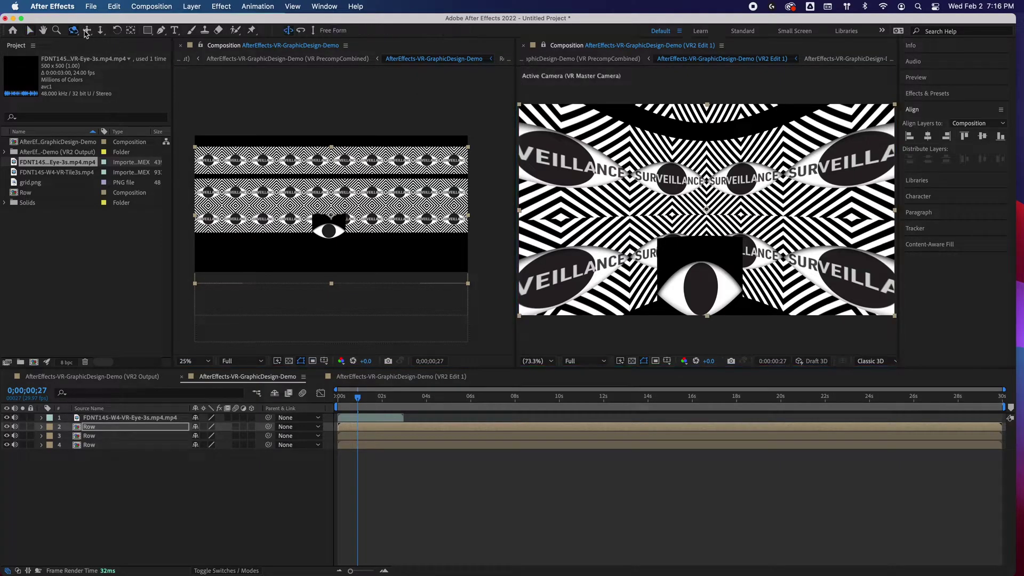
left_click_drag(693, 197, 696, 160)
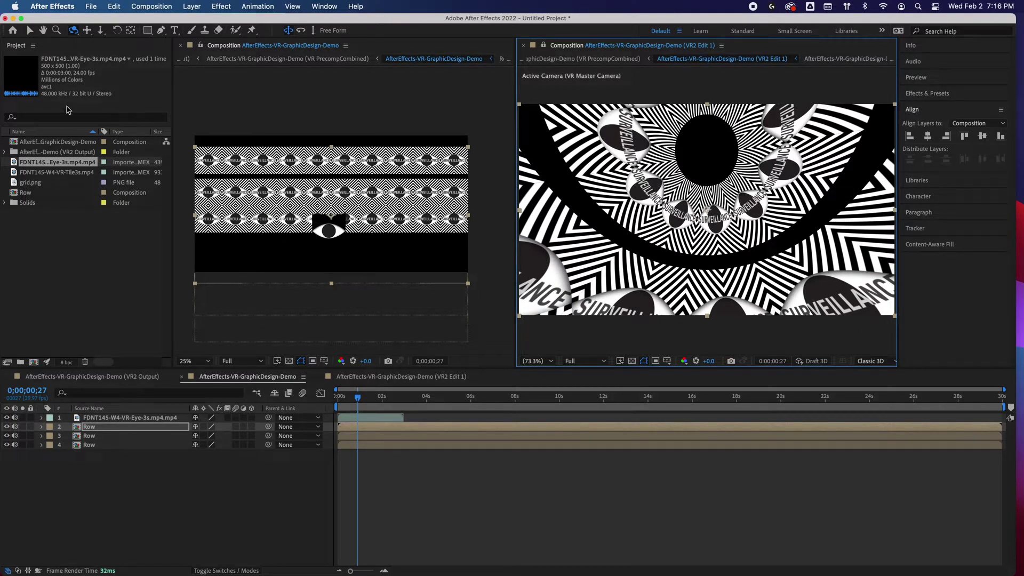
left_click(30, 31)
left_click_drag(317, 160, 377, 167)
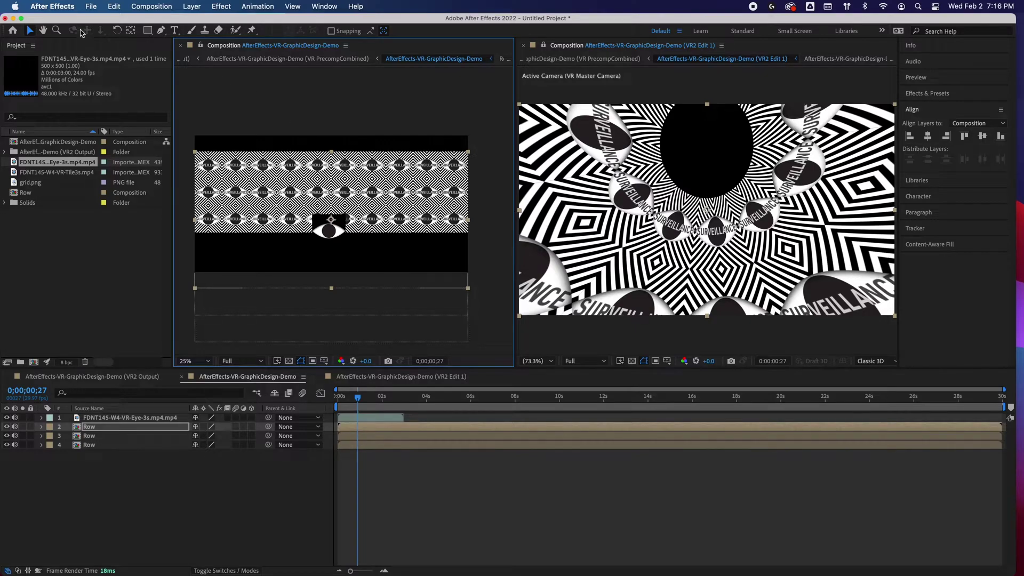
left_click(523, 154)
left_click(74, 31)
left_click_drag(707, 221, 708, 252)
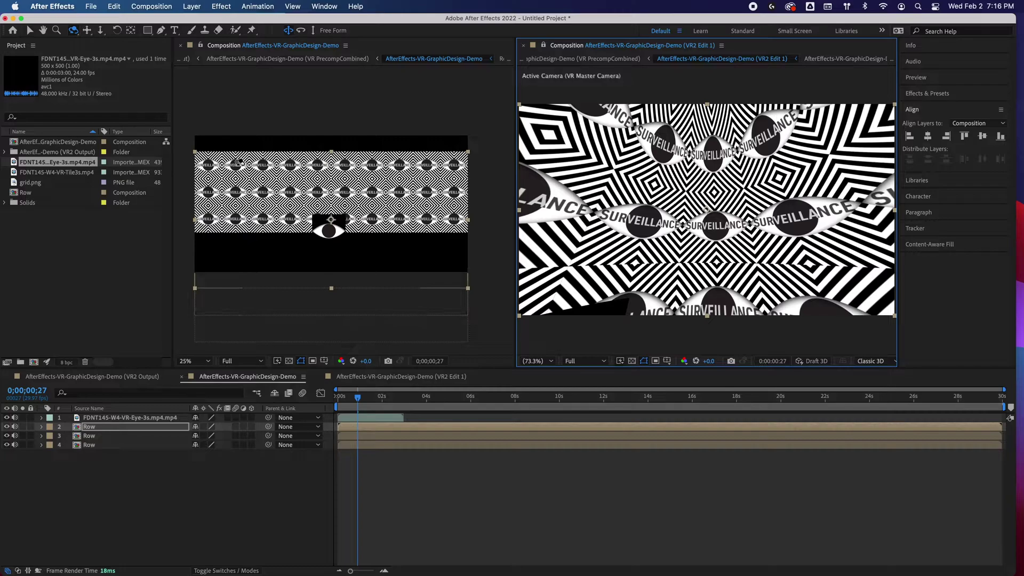
Step: Unlink the top Row layer's scale, reduce it to 100.0, 78.0%, and move it up to position 2048.0, 1128.0
left_click(30, 30)
left_click(344, 130)
left_click(342, 174)
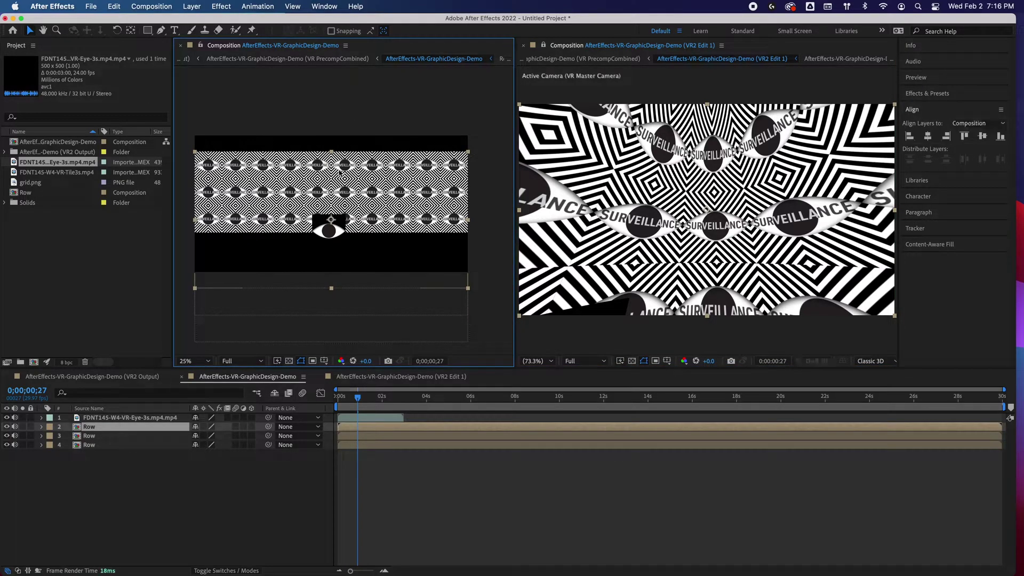
mouse_move(7, 436)
left_mouse_down()
mouse_move(9, 446)
mouse_move(7, 435)
left_mouse_up()
left_click(42, 426)
left_click(50, 436)
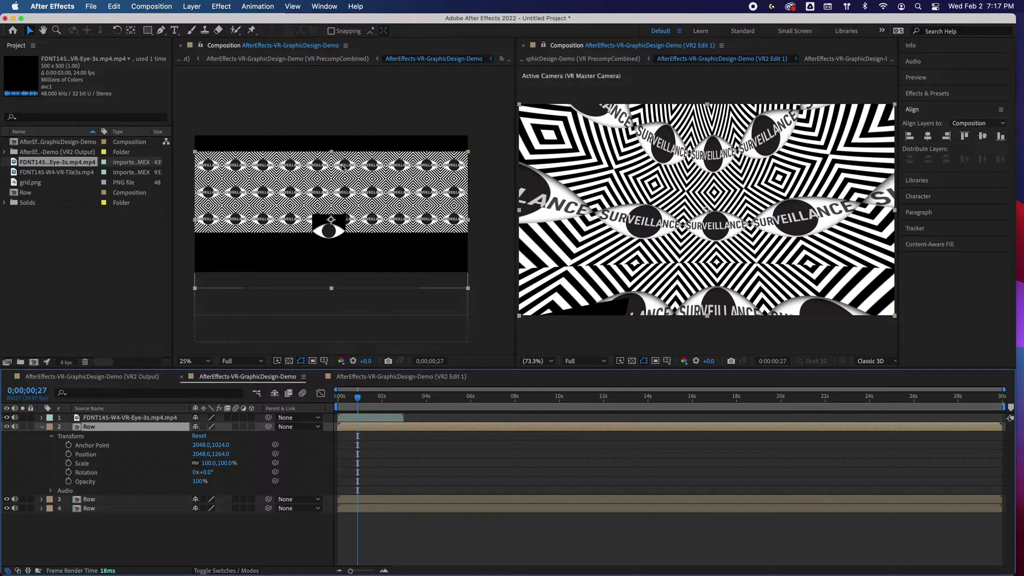
left_click(196, 465)
left_click_drag(223, 465, 216, 469)
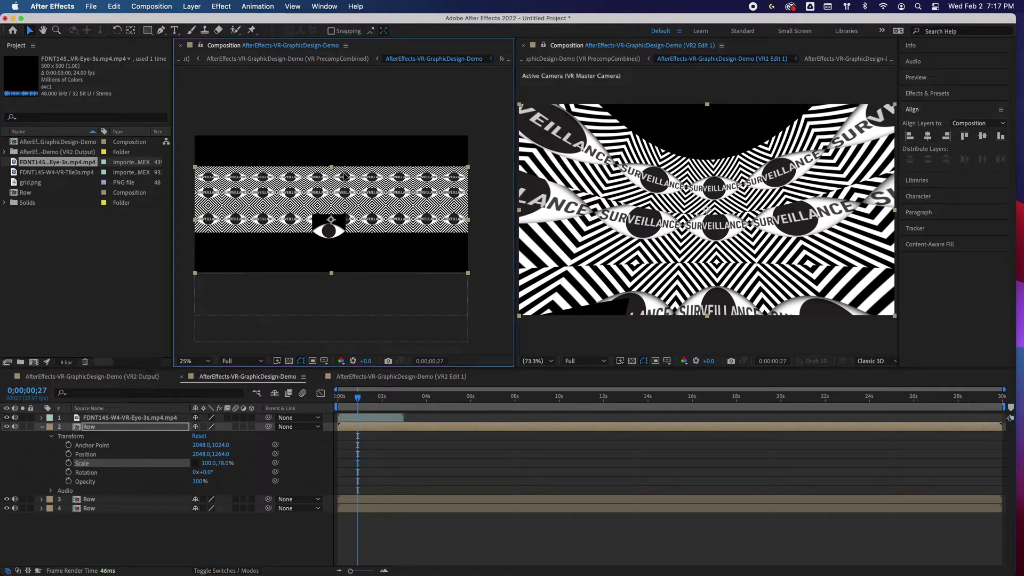
left_click_drag(344, 176, 344, 167)
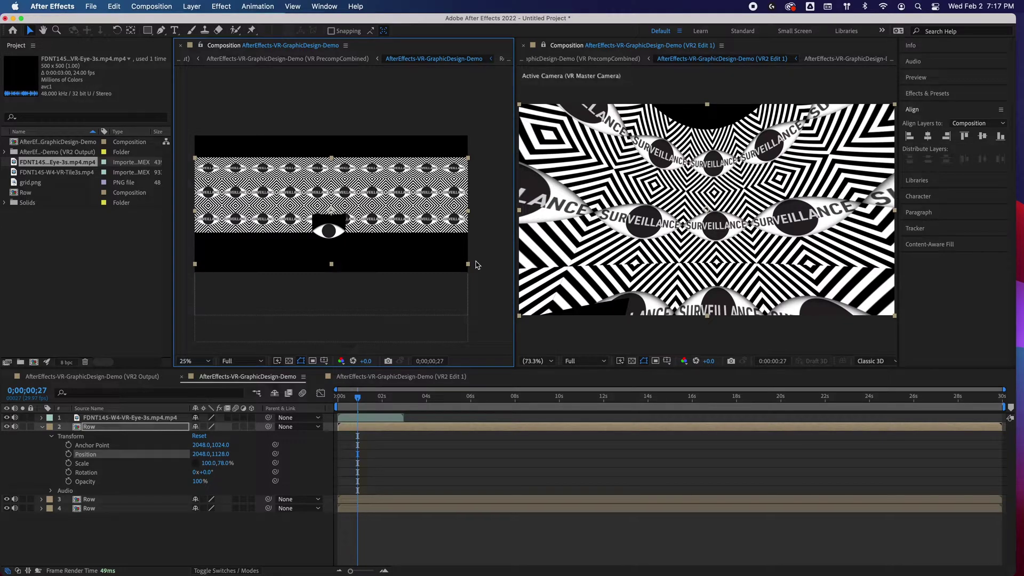
Step: Duplicate the vertically squashed Row layer and place the copy directly below the three stacked rows
left_click(103, 427)
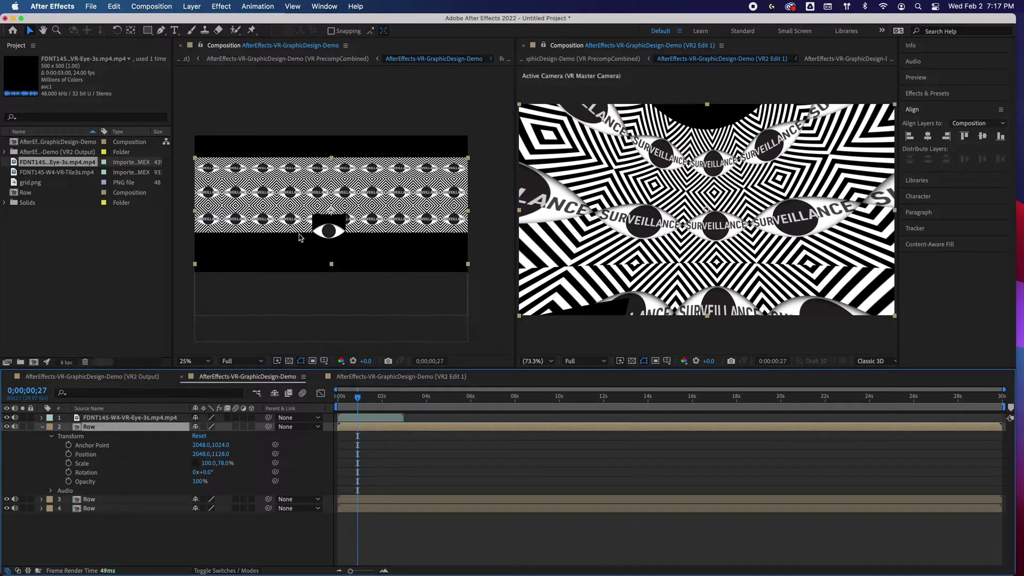
left_click(273, 155)
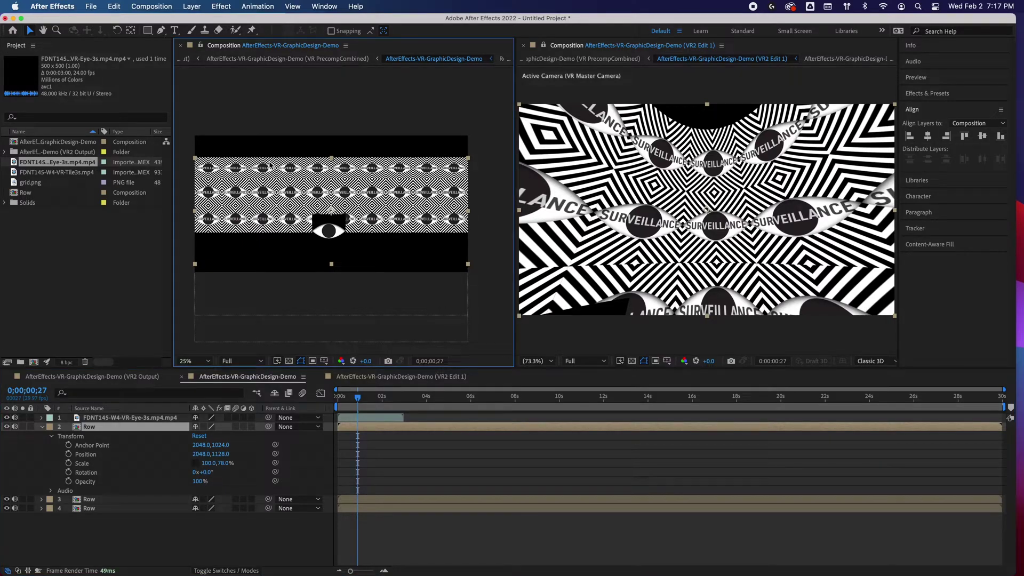
left_click(109, 428)
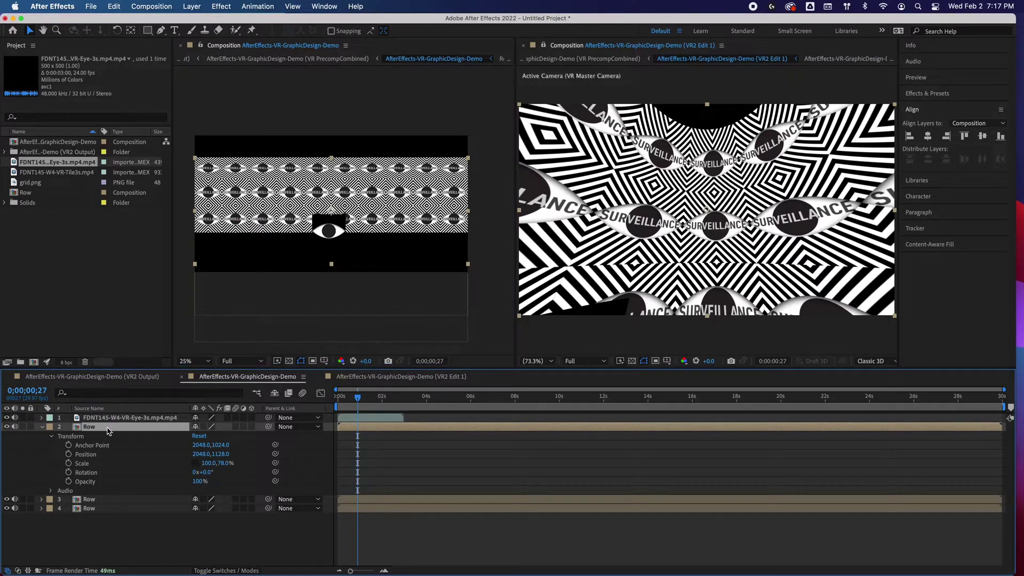
key("super+d")
left_click_drag(243, 168, 236, 244)
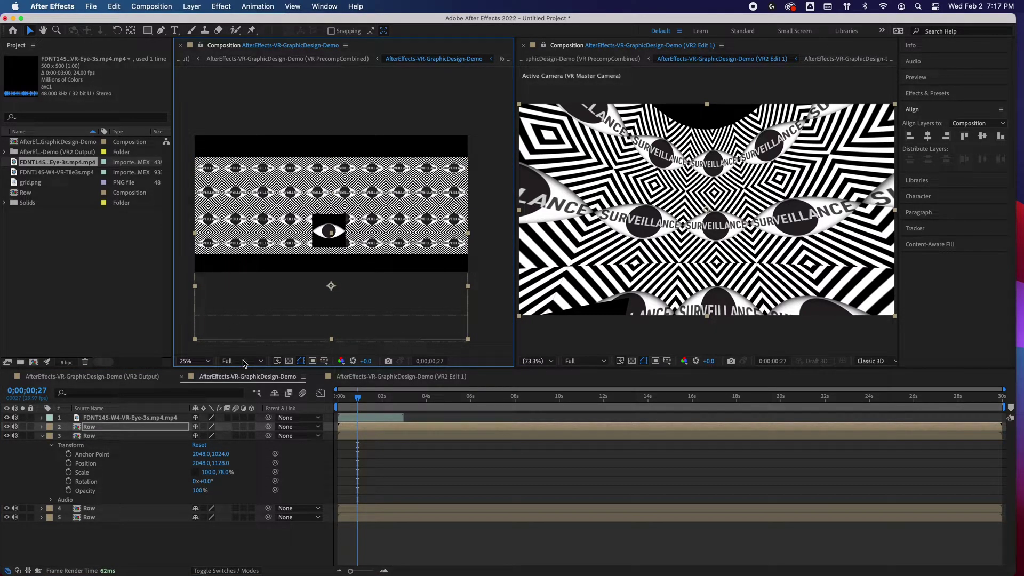
Step: Orbit the VR camera to examine the floor and ceiling openings of the surrounding pattern
left_click(656, 111)
left_click(74, 31)
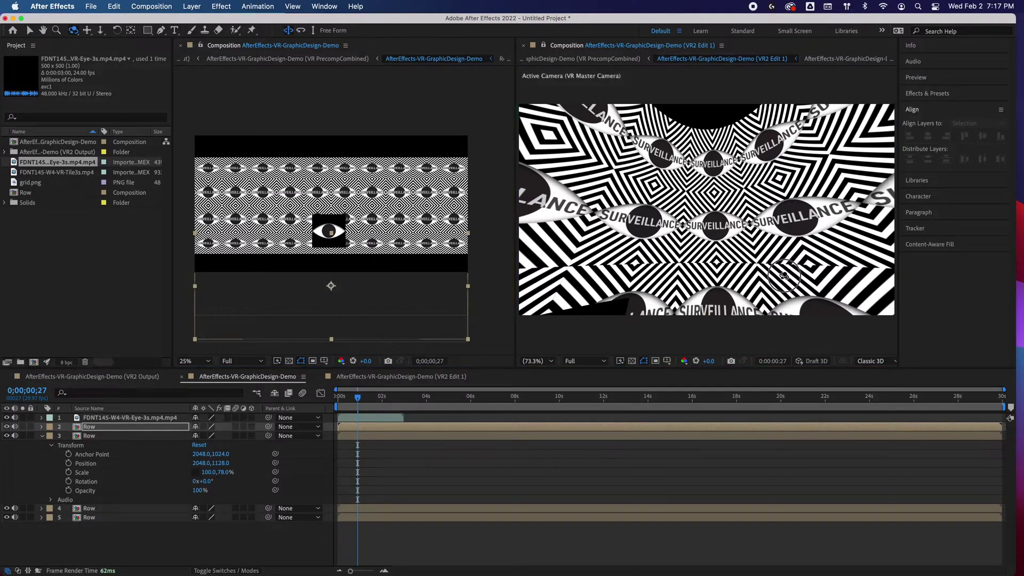
left_click_drag(784, 276, 689, 325)
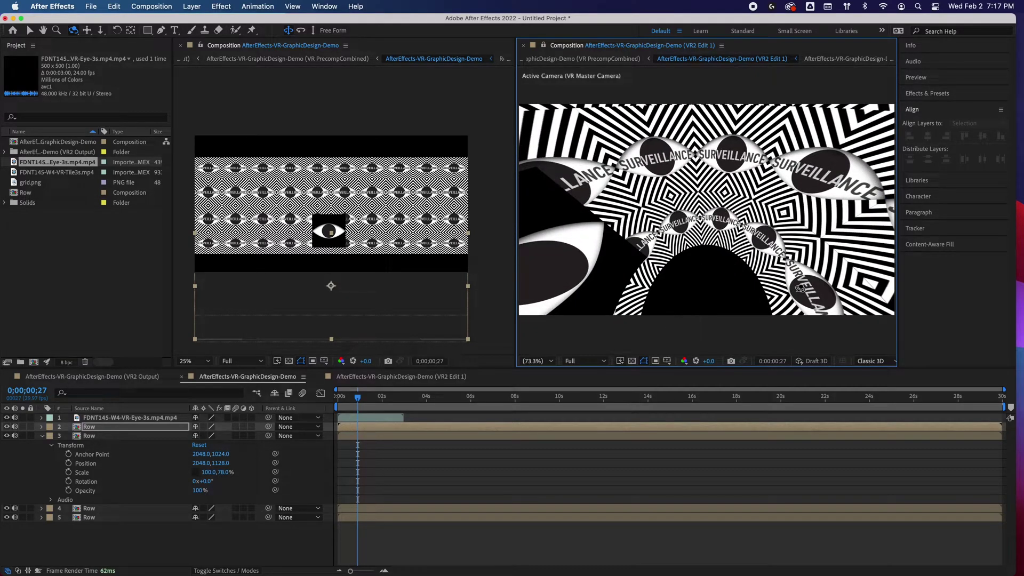
left_click_drag(722, 247, 702, 207)
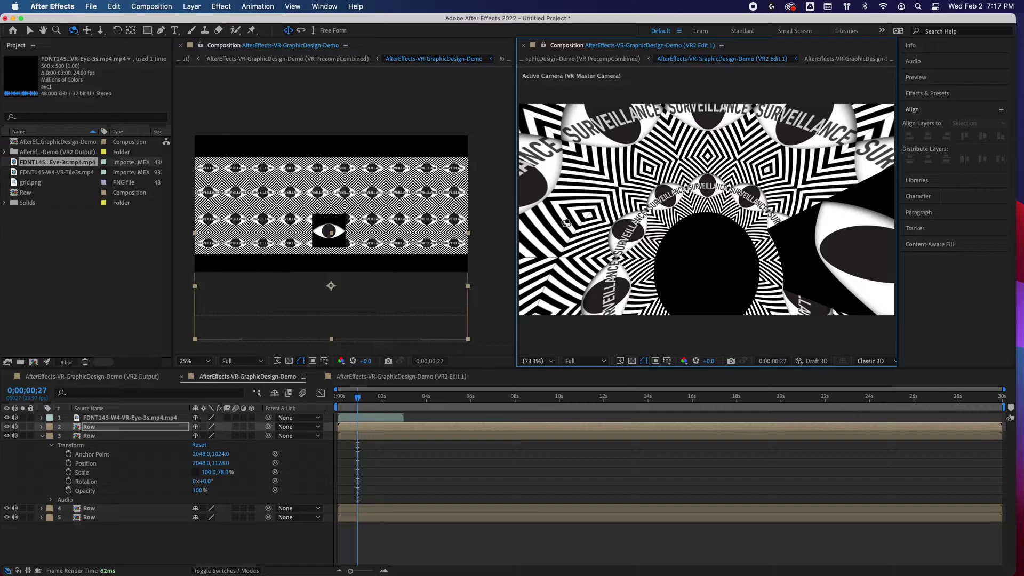
left_click_drag(717, 264, 715, 151)
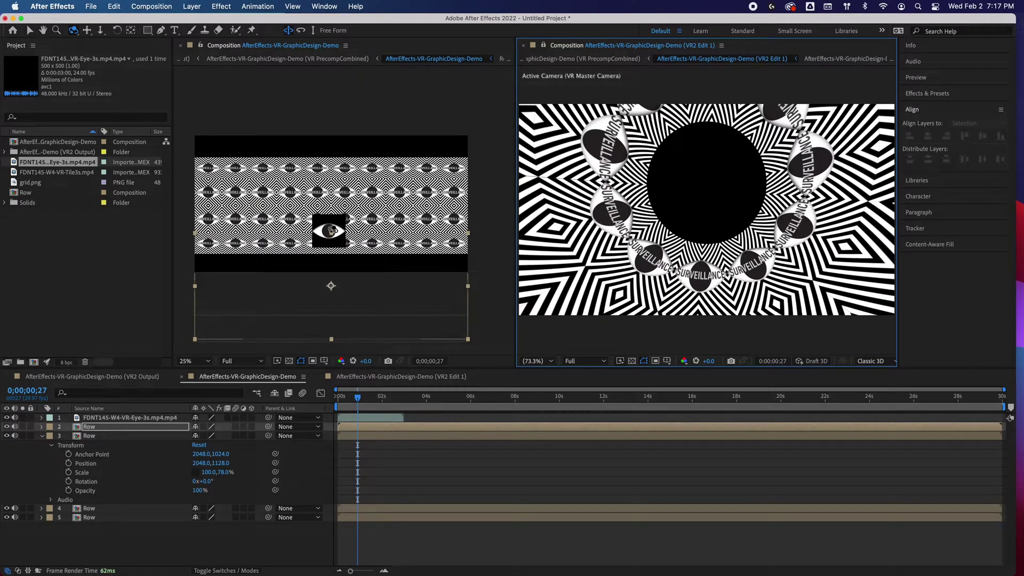
Step: Set the playhead to 0;00;01;01 and move the eye layer up to the top edge of the composition
mouse_move(360, 401)
left_mouse_down()
mouse_move(335, 408)
mouse_move(362, 397)
left_mouse_up()
key("v")
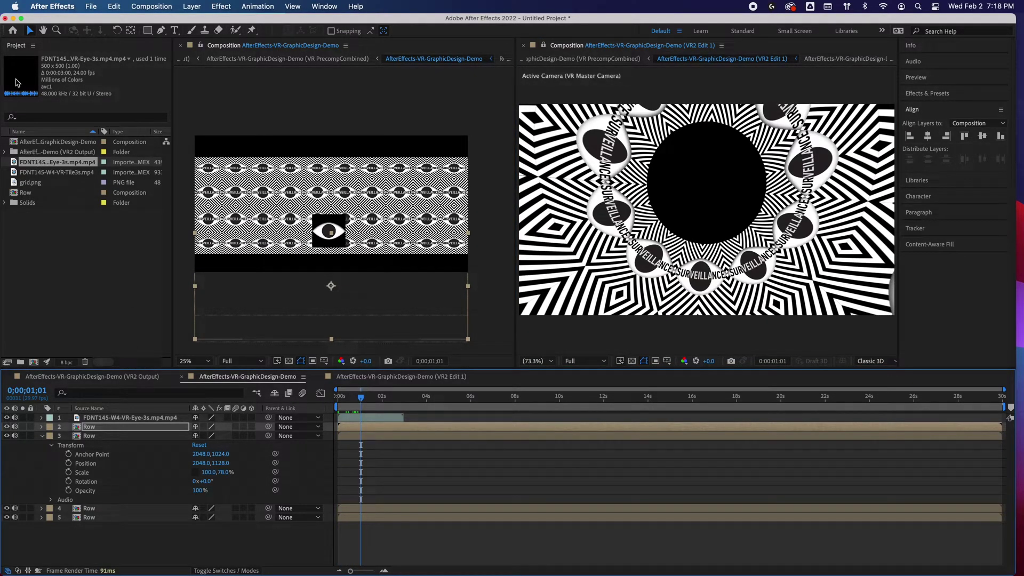
left_click(94, 419)
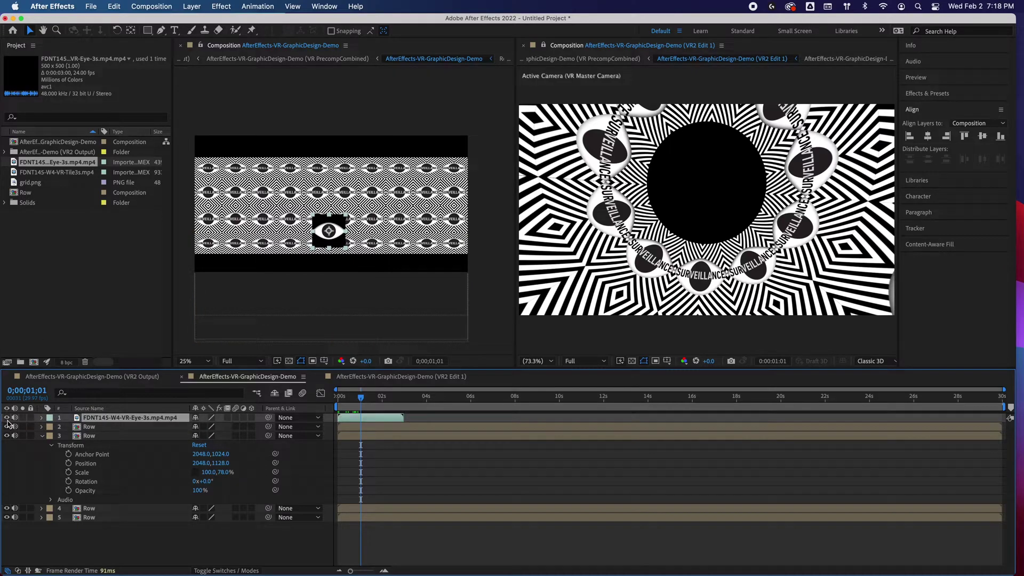
left_click(7, 419)
left_click(7, 419)
left_click_drag(324, 213, 331, 146)
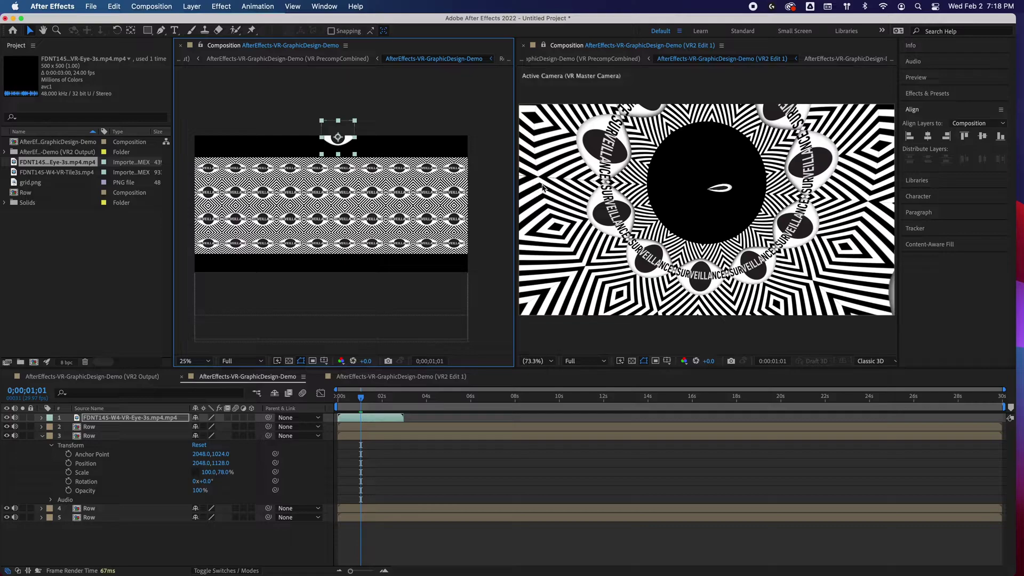
Step: Place the eye over the pattern's upper rows and nudge it back to the frame's top edge to test its VR distortion
left_click_drag(348, 143, 345, 185)
key("shift+Up")
key("shift+Up")
key("shift+Up")
key("shift+Up")
key("shift+Up")
key("shift+Up")
key("shift+Up")
key("shift+Up")
key("shift+Up")
key("shift+Up")
key("shift+Up")
key("shift+Up")
key("shift+Up")
key("shift+Up")
key("shift+Up")
key("shift+Up")
key("shift+Up")
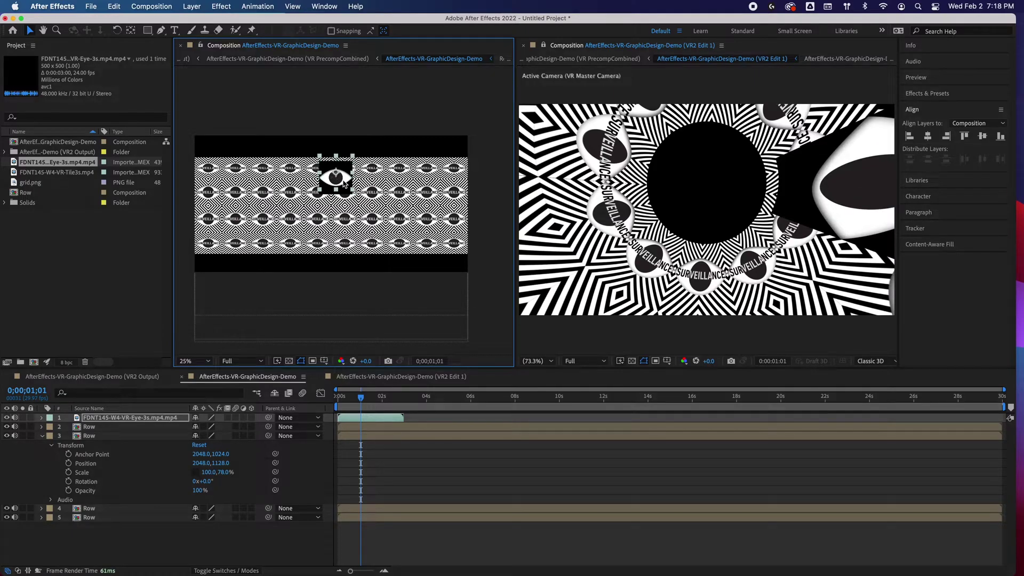
key("shift+Up")
key("shift+Up")
key("shift+Up")
key("shift+Up")
key("shift+Up")
key("shift+Up")
key("shift+Up")
key("shift+Up")
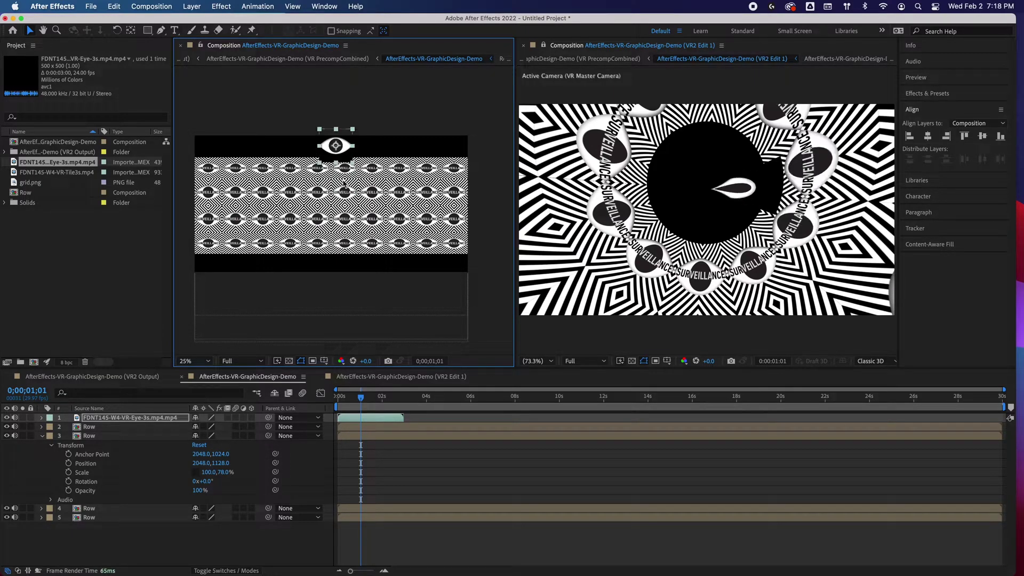
key("shift+Up")
key("shift+Up")
key("shift+Up")
key("shift+Up")
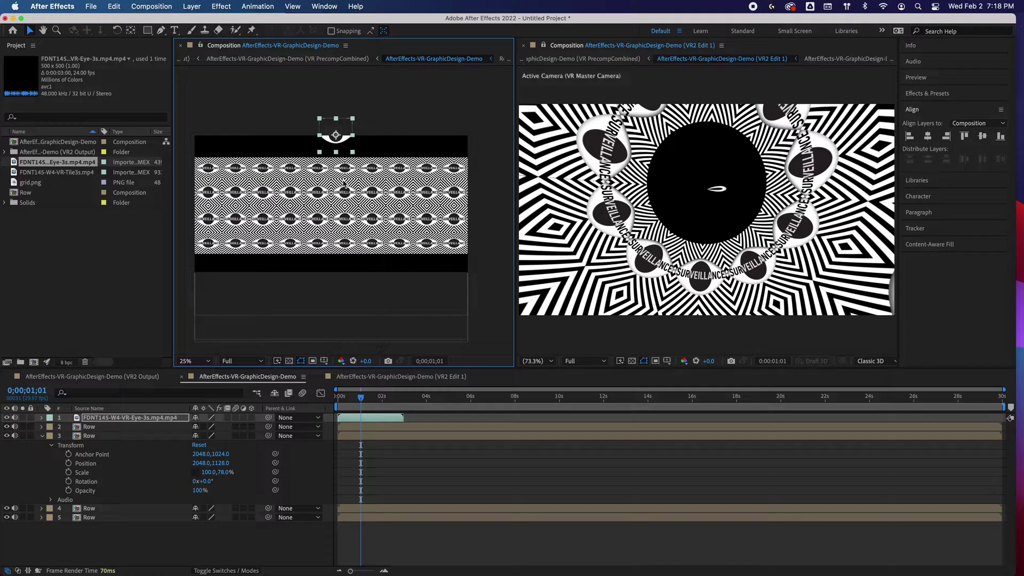
key("shift+Down")
key("shift+Down")
key("shift+Down")
key("shift+Down")
key("shift+Up")
key("shift+Up")
key("shift+Up")
key("shift+Up")
Step: Delete the eye layer and set its source footage to loop for a total of 30 seconds
left_click(111, 419)
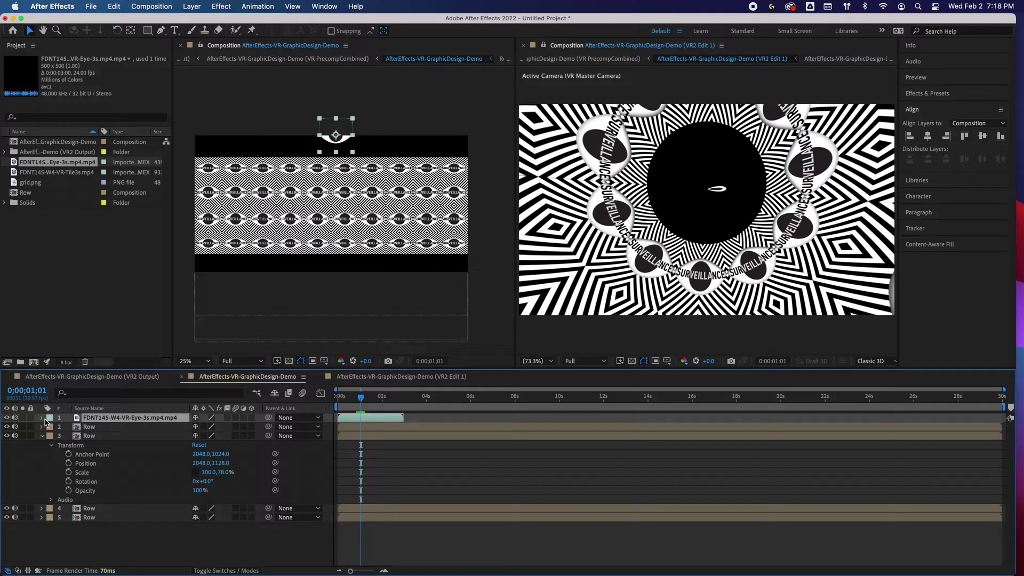
key("Delete")
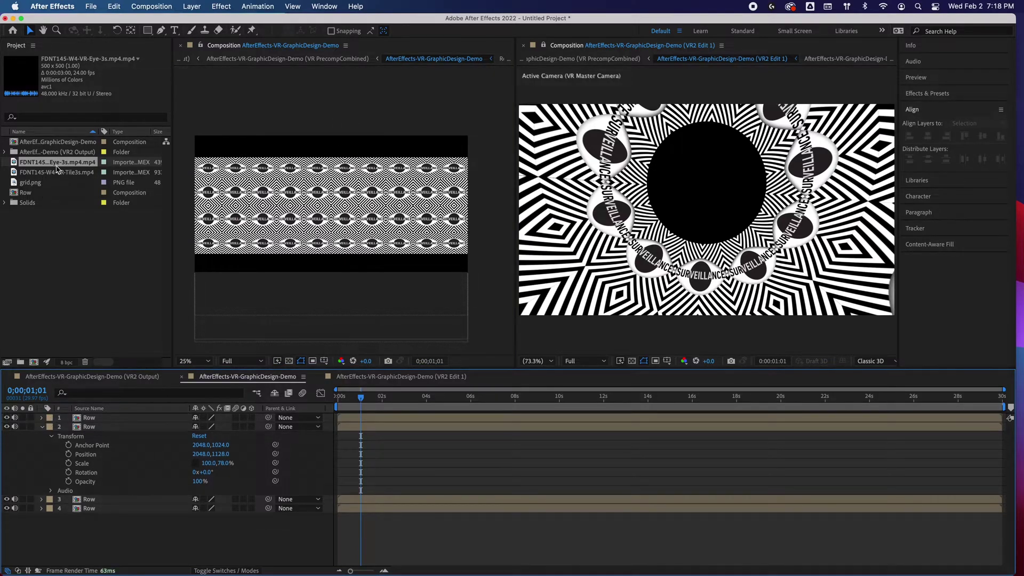
right_click(57, 166)
mouse_move(123, 243)
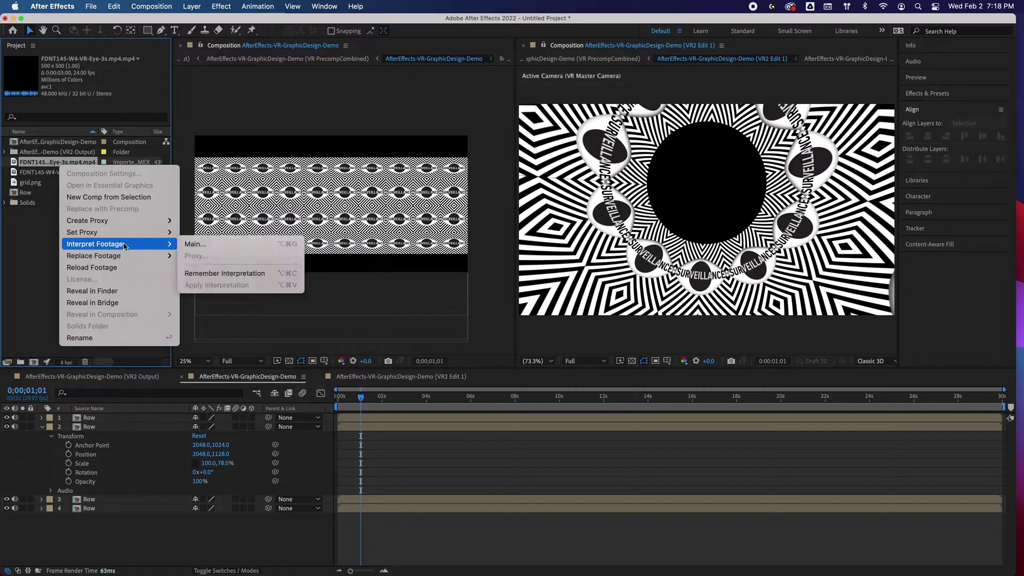
left_click(198, 244)
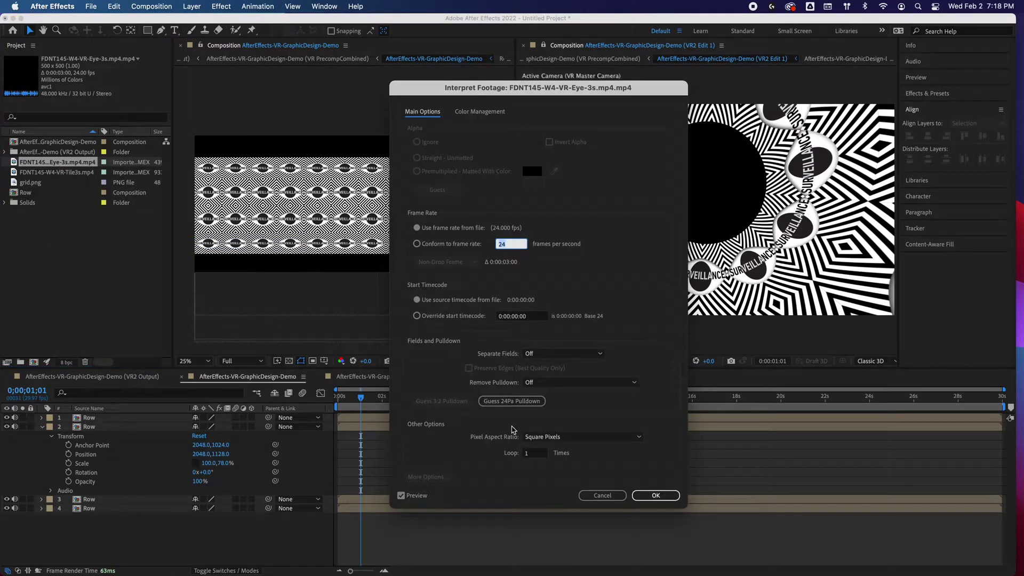
left_click(540, 456)
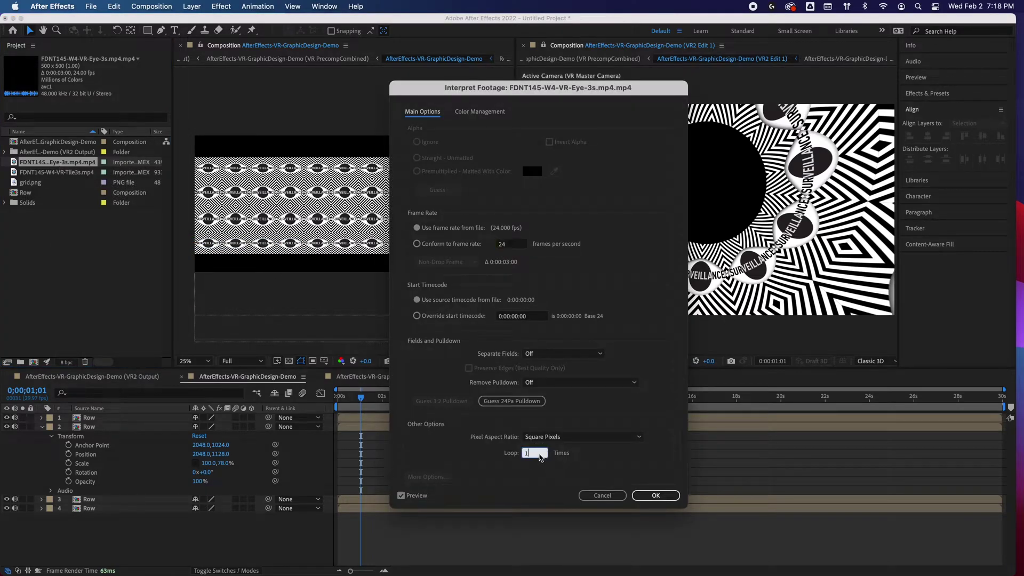
left_click(670, 497)
Step: Add the looped eye footage as the top layer, move it into the upper black band, and scrub to 0;00;03;23
left_click(54, 166)
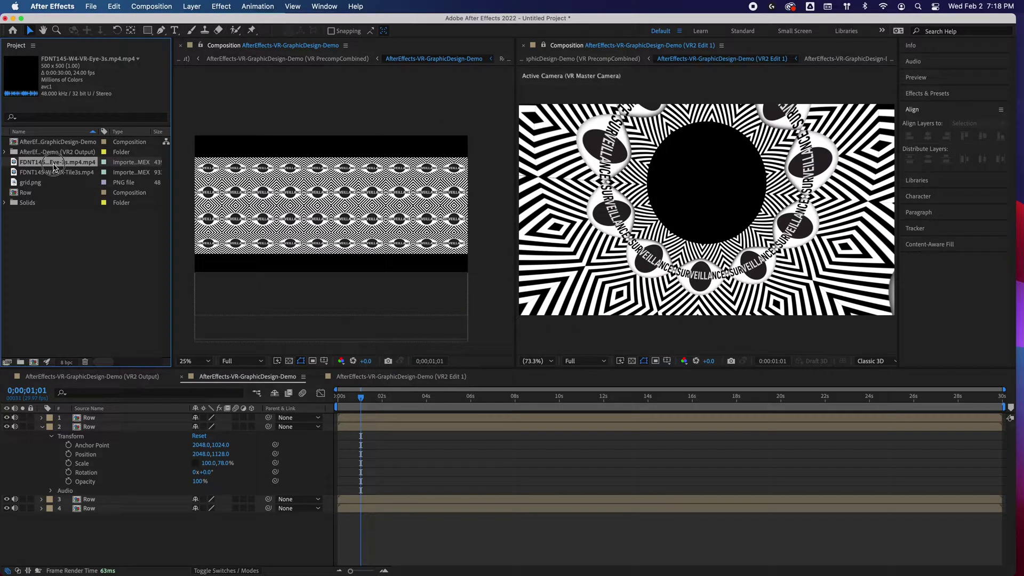
left_click_drag(54, 166, 119, 420)
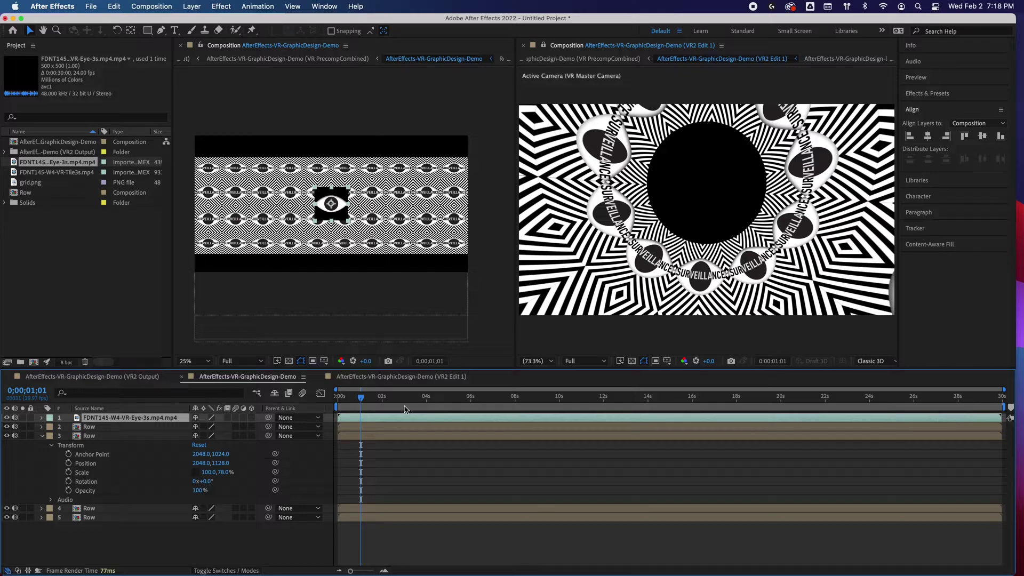
left_click_drag(367, 405, 318, 417)
left_click_drag(325, 217, 325, 154)
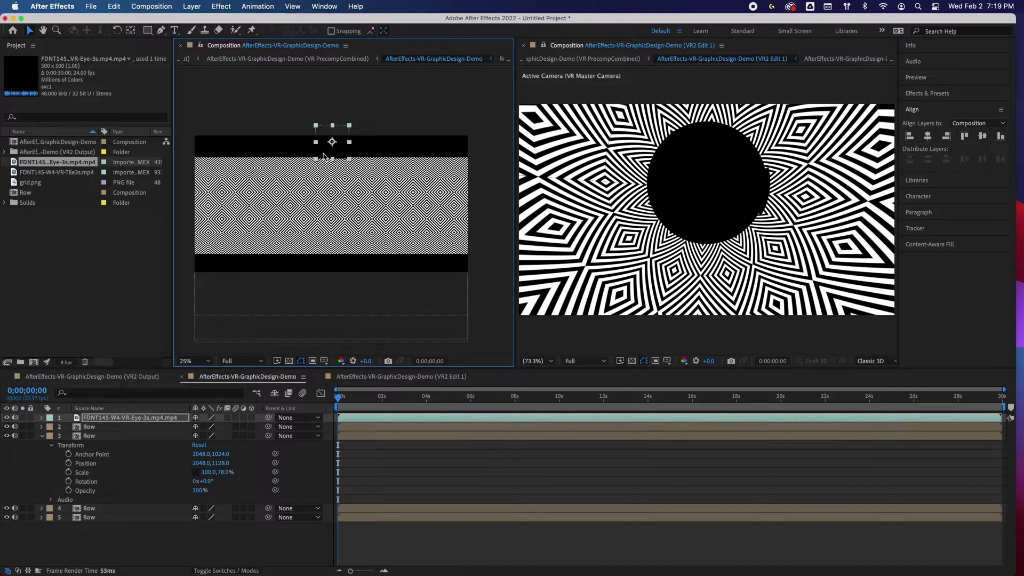
left_click_drag(339, 398, 421, 405)
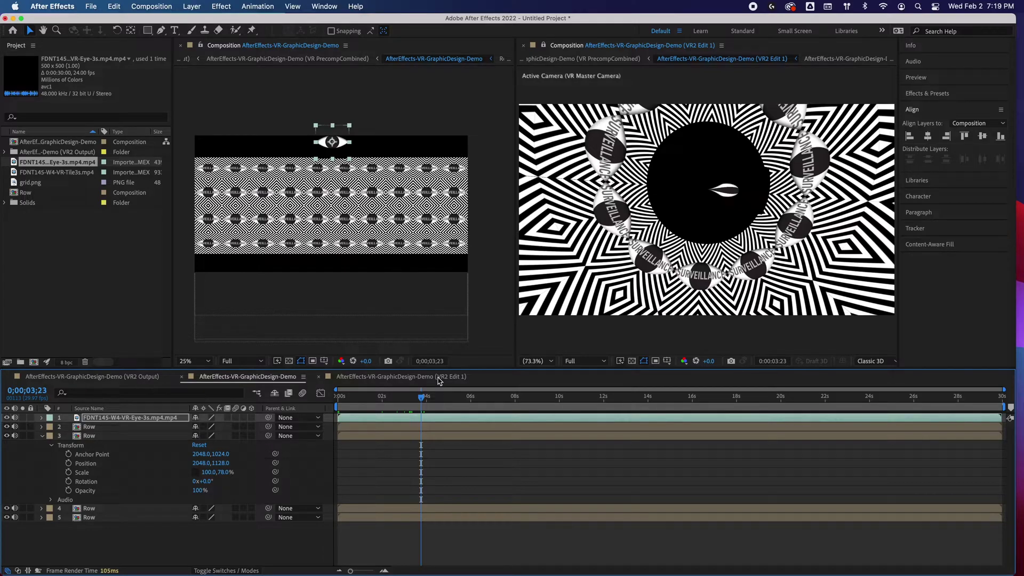
Step: Search the effects for VR and apply the VR Converter effect to the eye layer
left_click(928, 94)
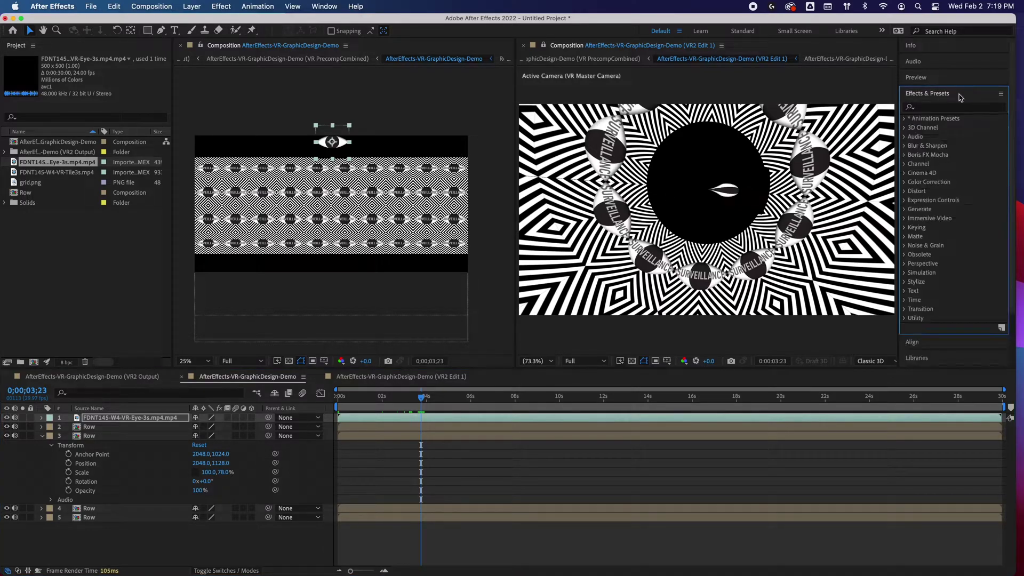
left_click(934, 107)
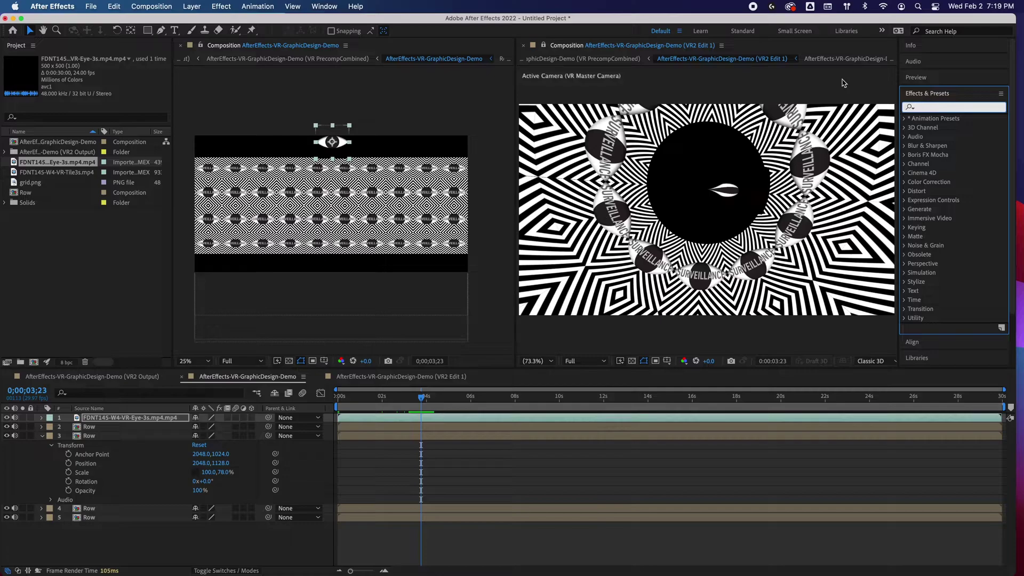
left_click(324, 6)
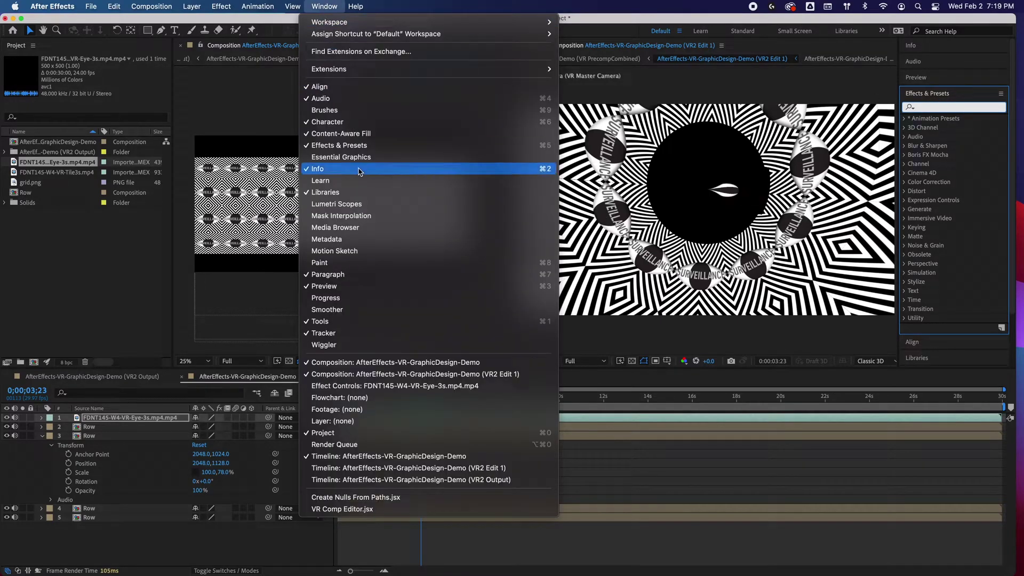
left_click(388, 146)
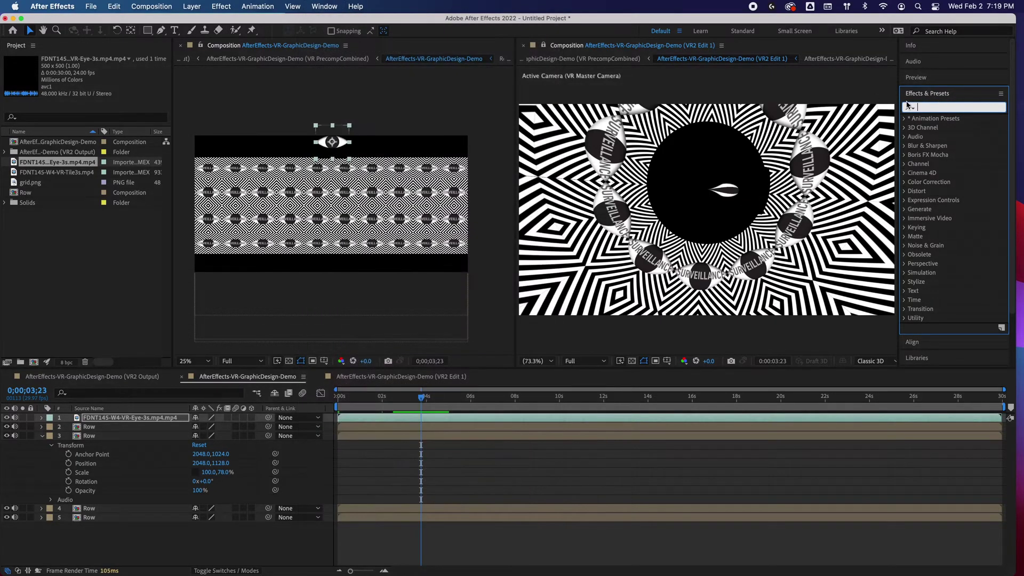
type("VR")
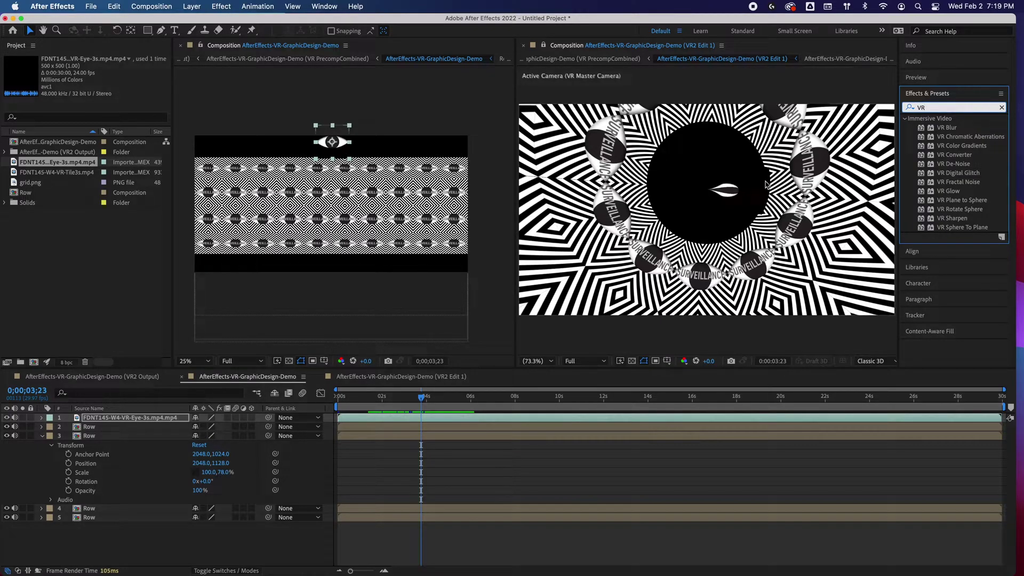
left_click(955, 155)
left_click_drag(921, 158, 342, 151)
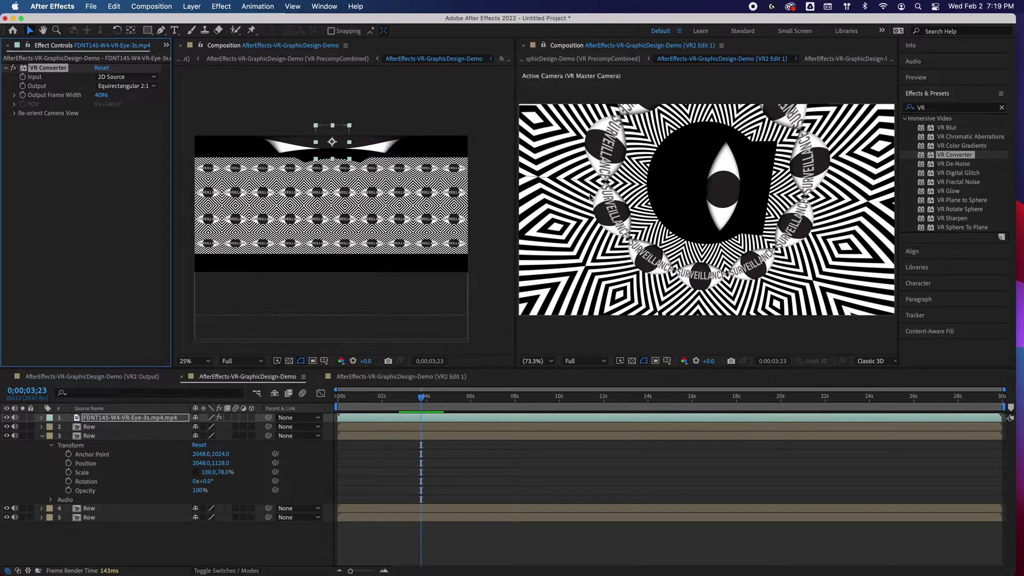
Step: Move the converted eye layer up past the composition's upper edge and nudge it upward to centre the eye in the VR preview
left_click(343, 152)
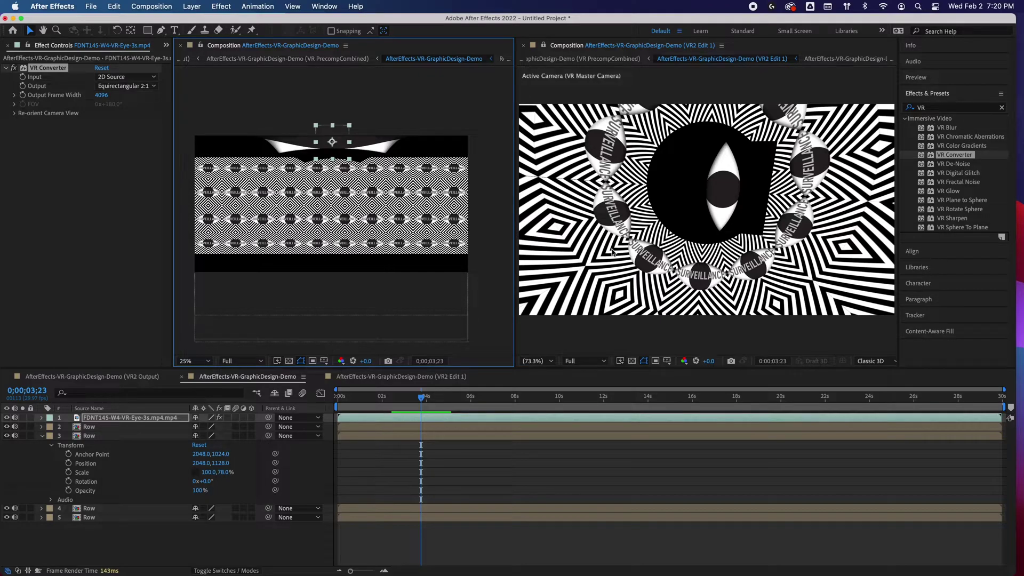
left_click_drag(353, 152, 347, 145)
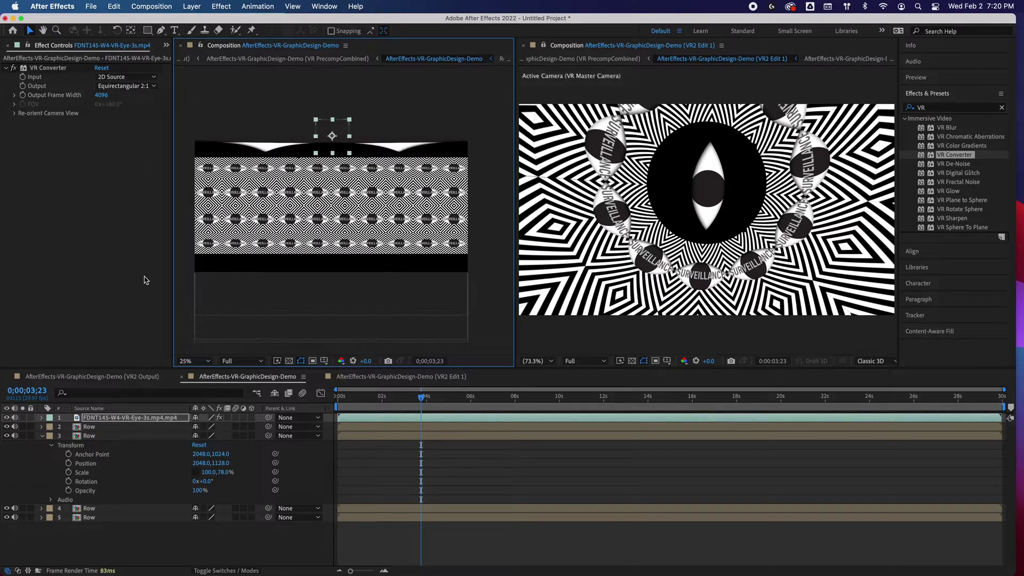
left_click(194, 361)
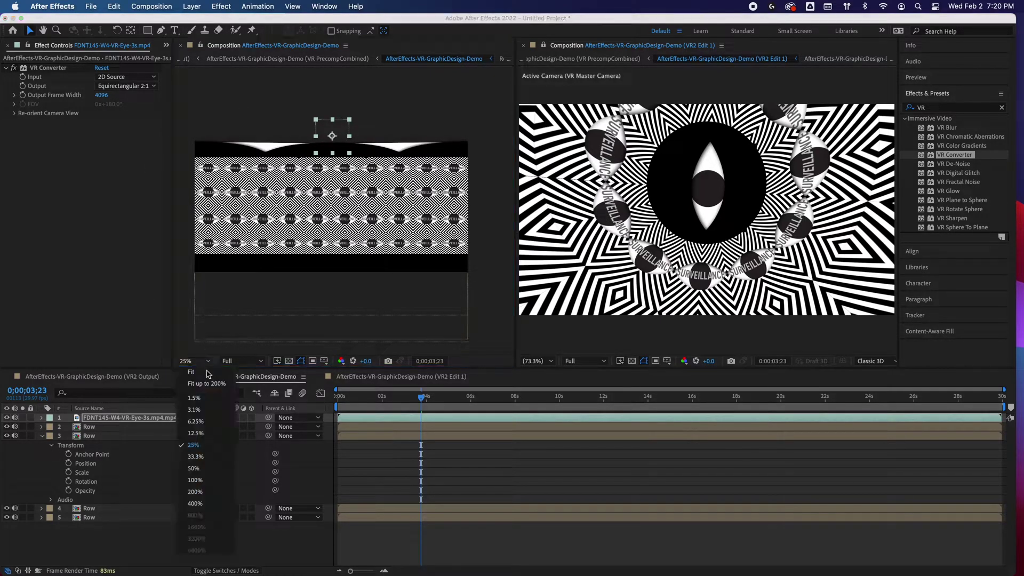
left_click(194, 469)
key("h")
left_click_drag(364, 258, 370, 308)
key("v")
key("period")
key("period")
key("period")
key("period")
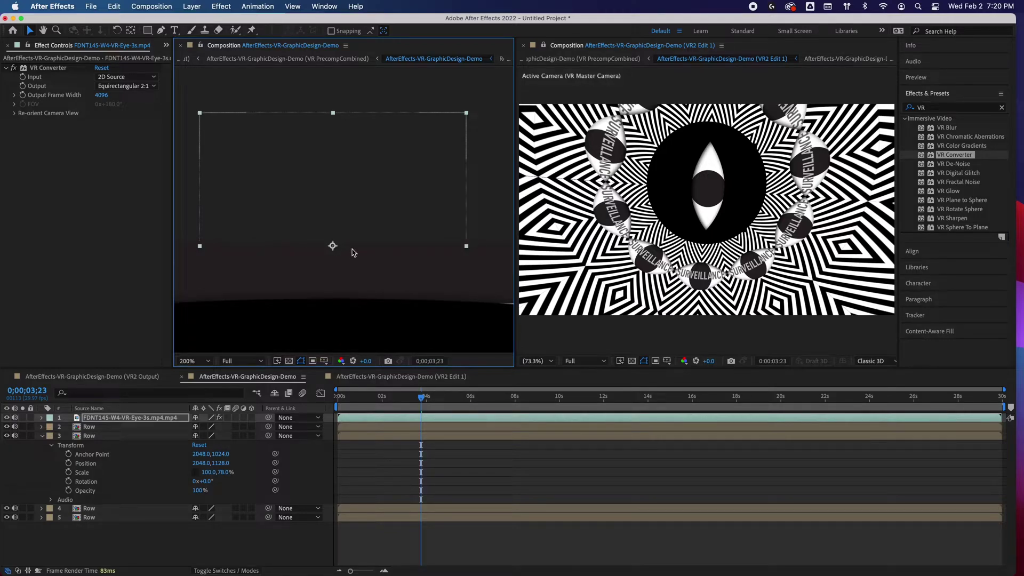
key("Up")
key("Up")
key("Up")
key("Up")
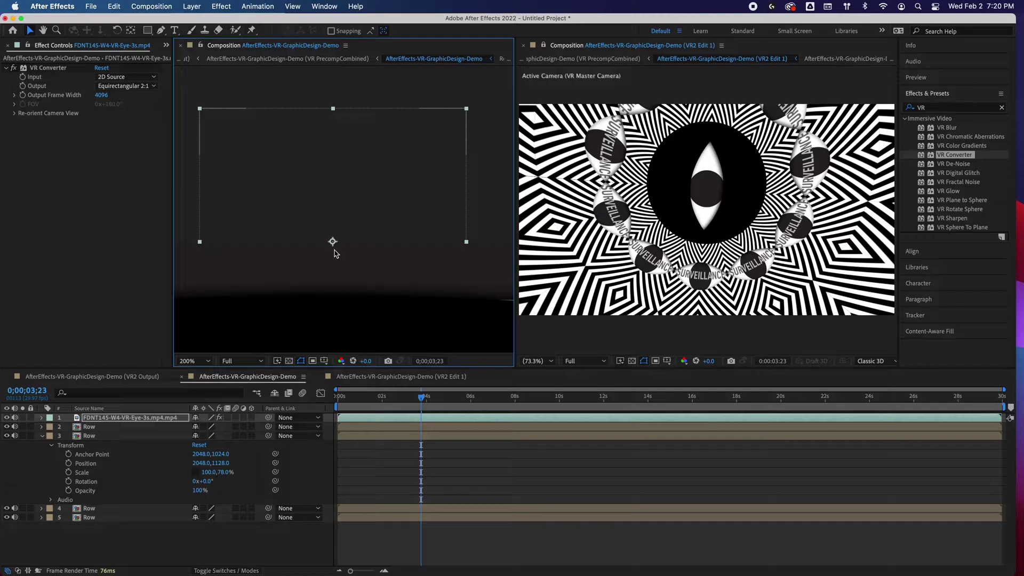
key("comma")
key("comma")
key("comma")
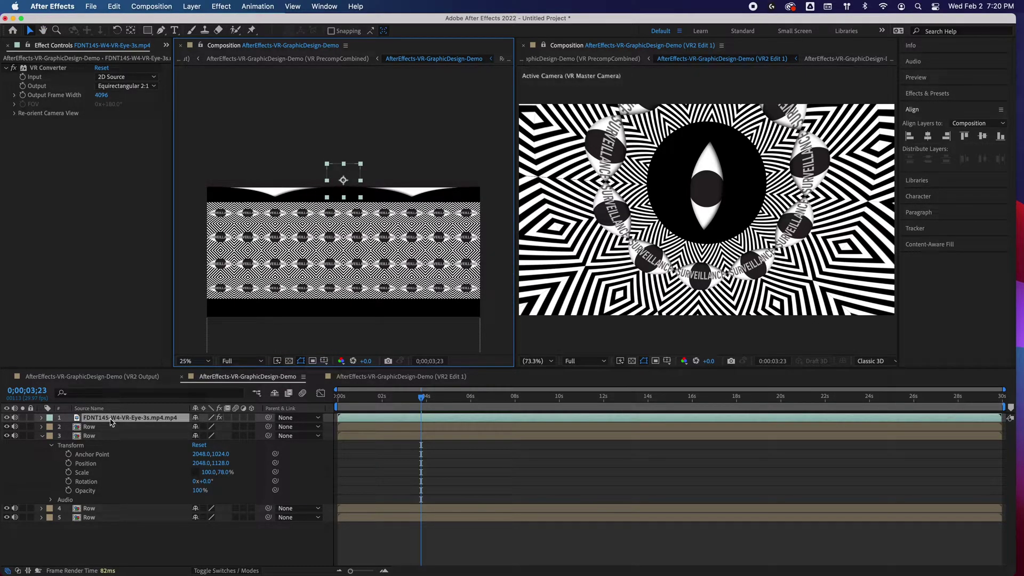
Step: Duplicate the eye layer and place the copy across the composition's lower edge for the opposite pole
key("ctrl+d")
left_click_drag(354, 320, 375, 192)
left_click(360, 184)
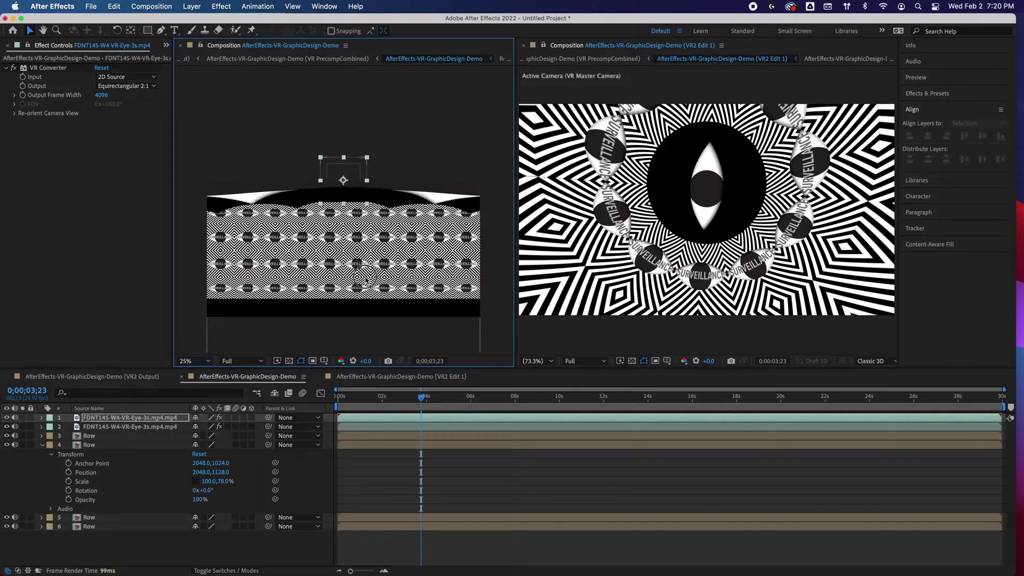
left_click_drag(360, 181, 348, 128)
scroll(366, 314, "up", 4)
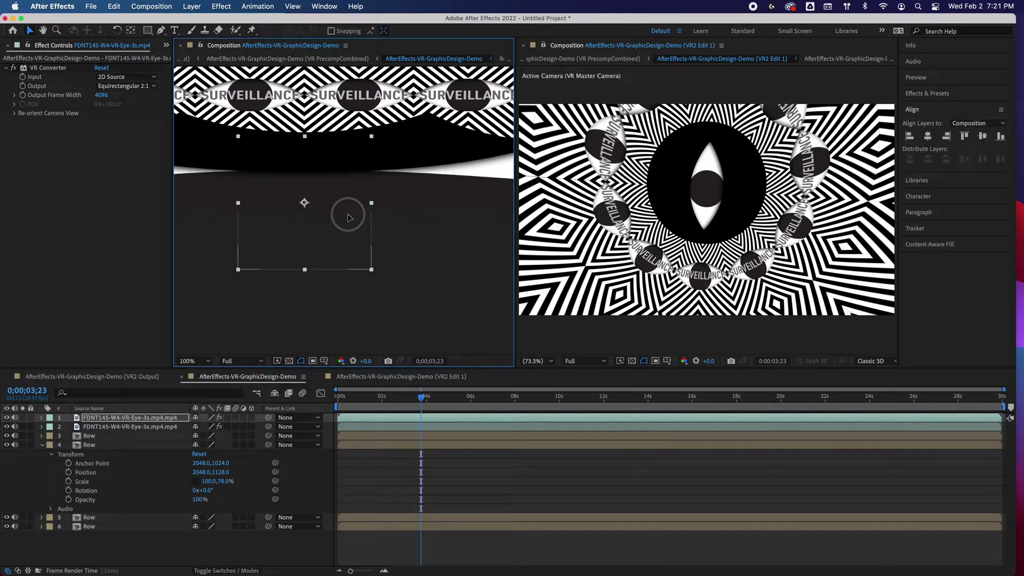
left_click_drag(348, 222, 348, 224)
Step: Orbit the VR camera to face the lower eye and move both eye layers beneath the four Row layers
left_click(671, 227)
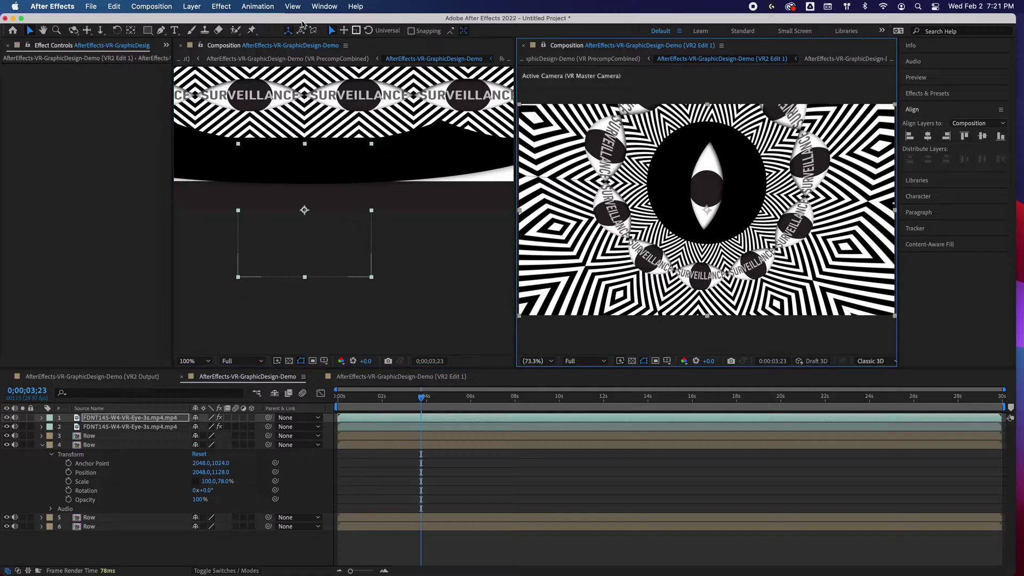
left_click(74, 31)
left_click_drag(685, 224, 713, 123)
left_click_drag(696, 245, 698, 249)
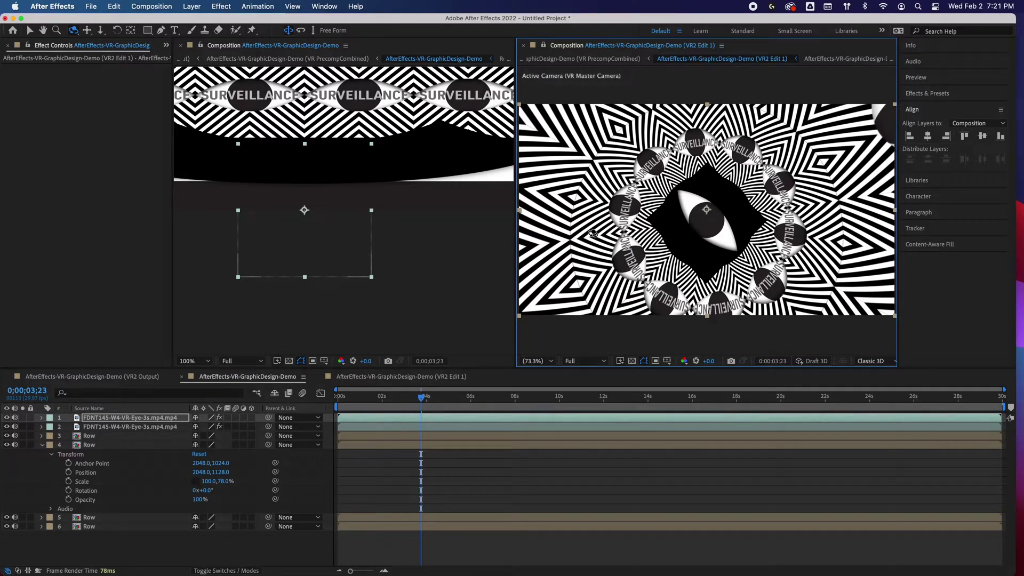
left_click_drag(166, 426, 143, 534)
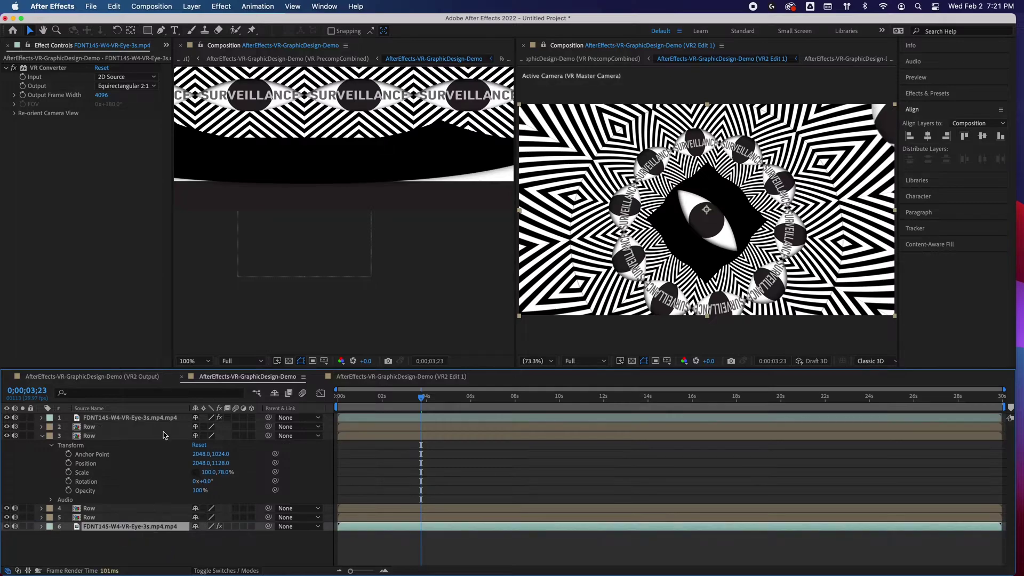
left_click_drag(167, 418, 134, 520)
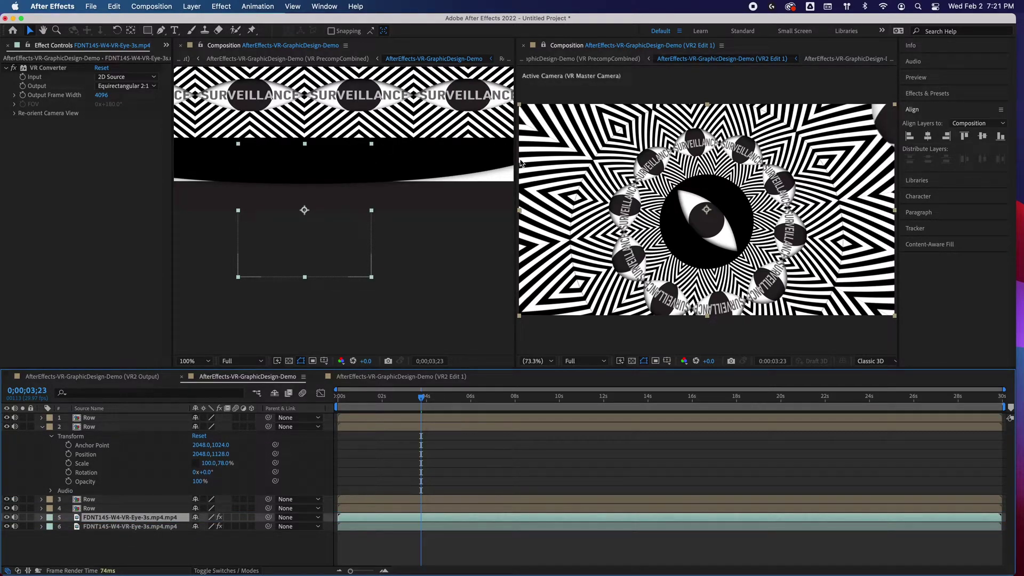
Step: Orbit the VR camera toward an eye at the pole and scrub to 0;00;08;00 to check the animation
left_click(195, 361)
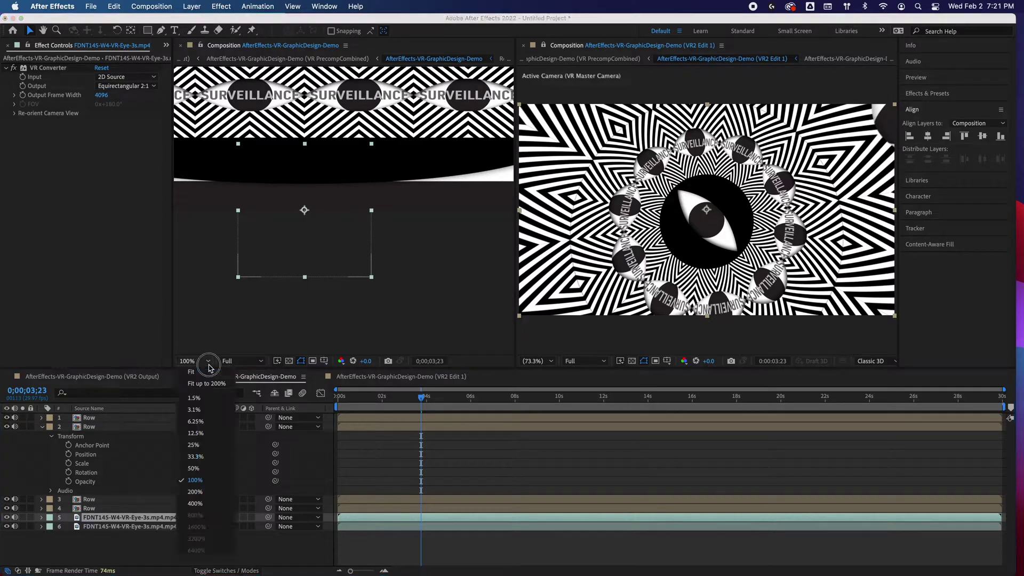
left_click(202, 370)
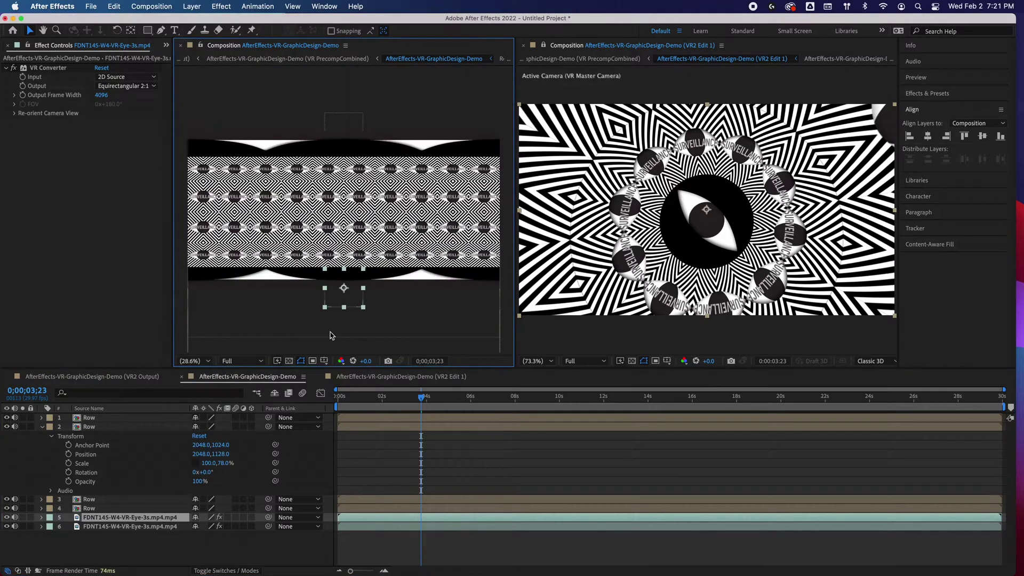
left_click(423, 315)
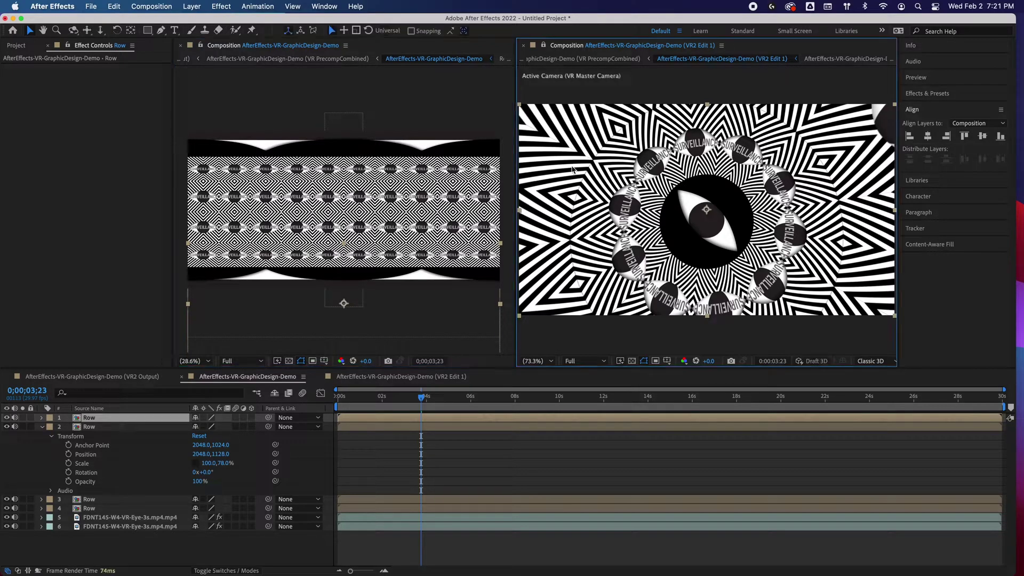
left_click(78, 32)
left_click_drag(642, 205, 688, 109)
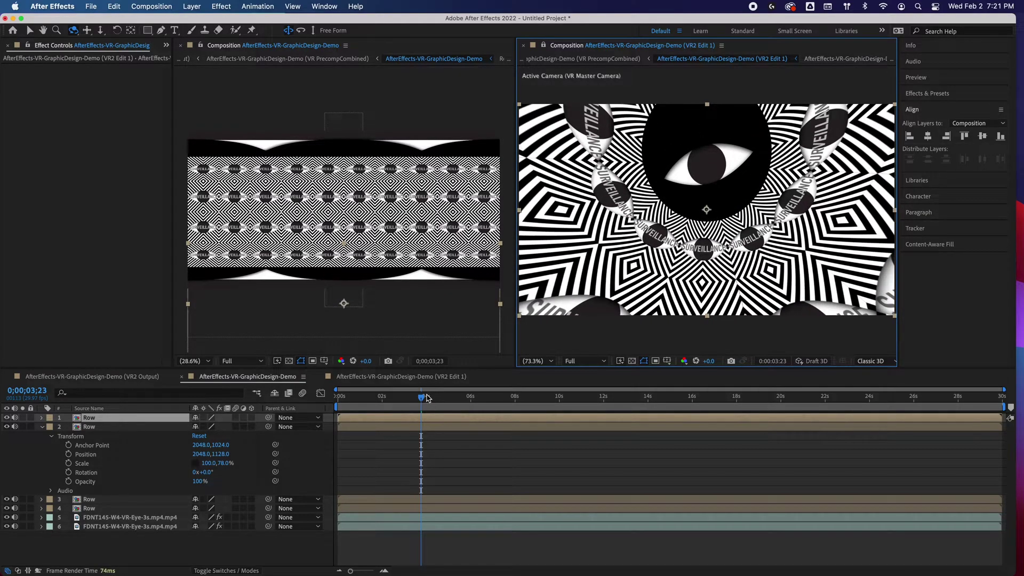
left_click_drag(426, 397, 476, 407)
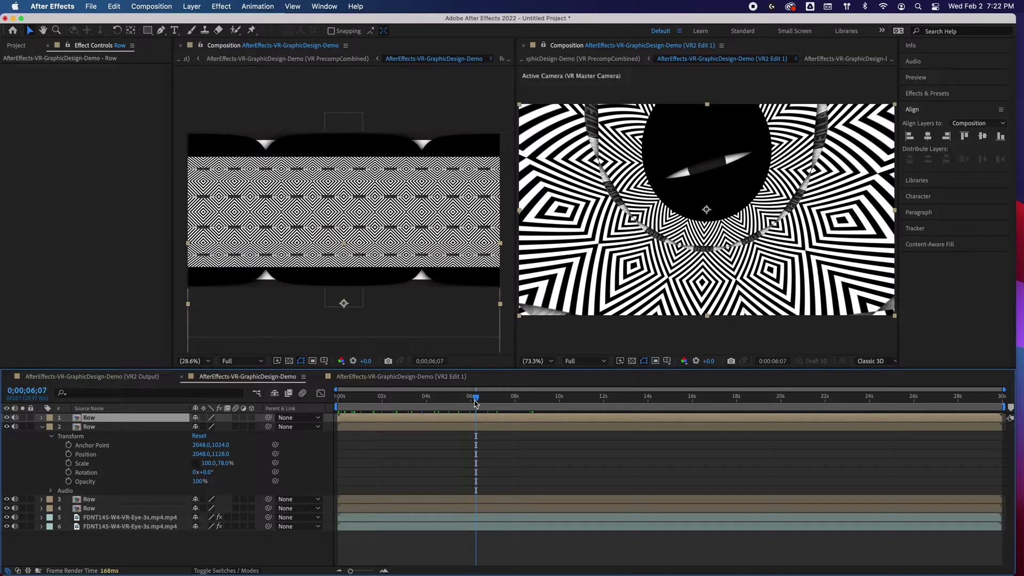
left_click_drag(476, 403, 515, 404)
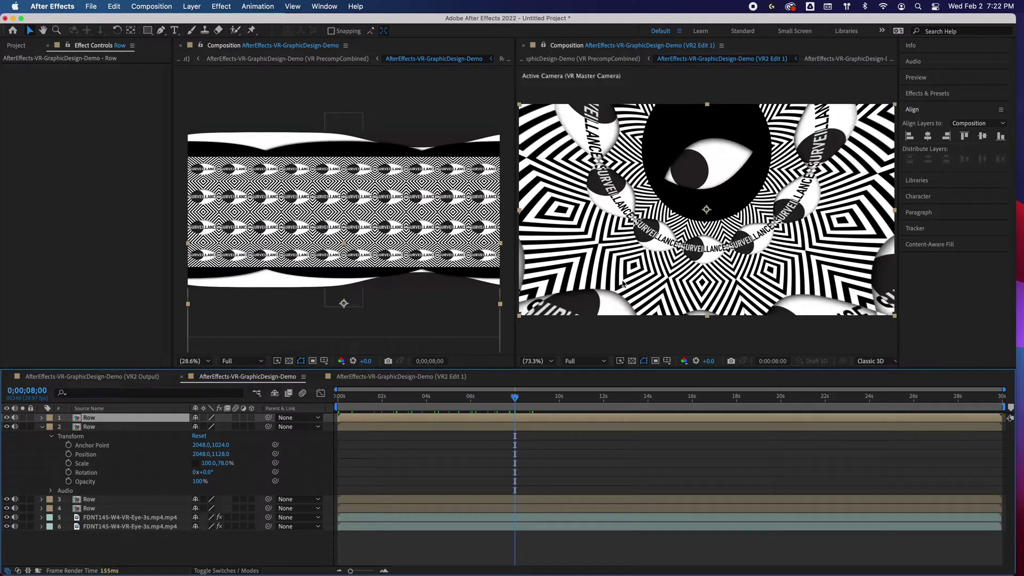
Step: Collapse the second Row layer's properties and add the red text YOU ARE BEING WATCHED as the top layer over the pattern
left_click(50, 433)
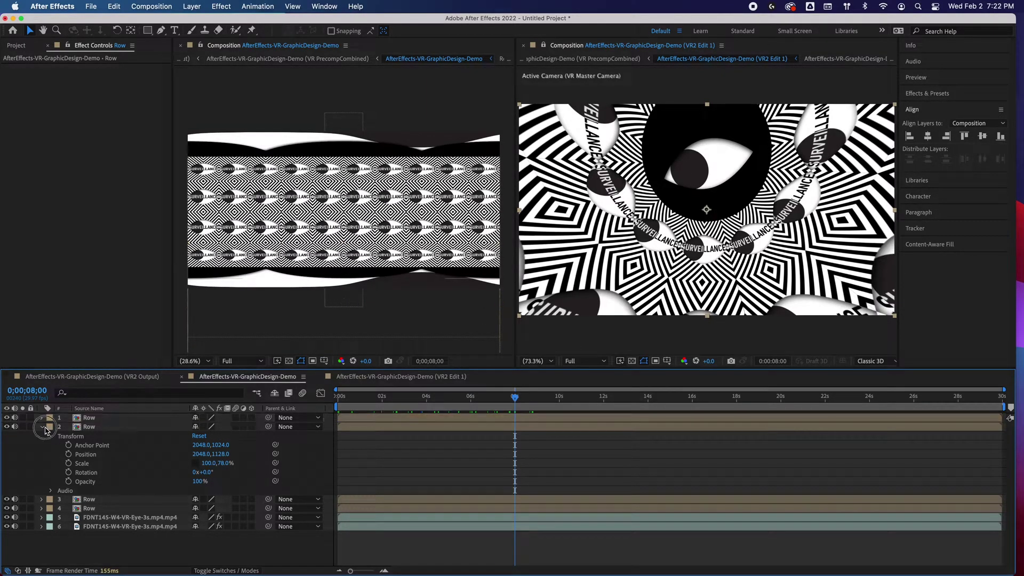
left_click(42, 427)
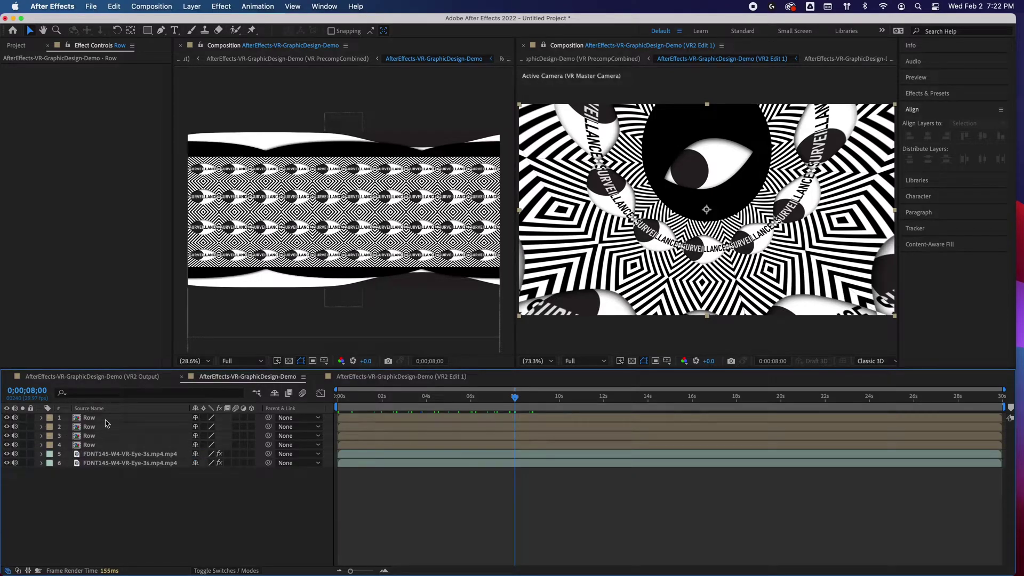
left_click(106, 418)
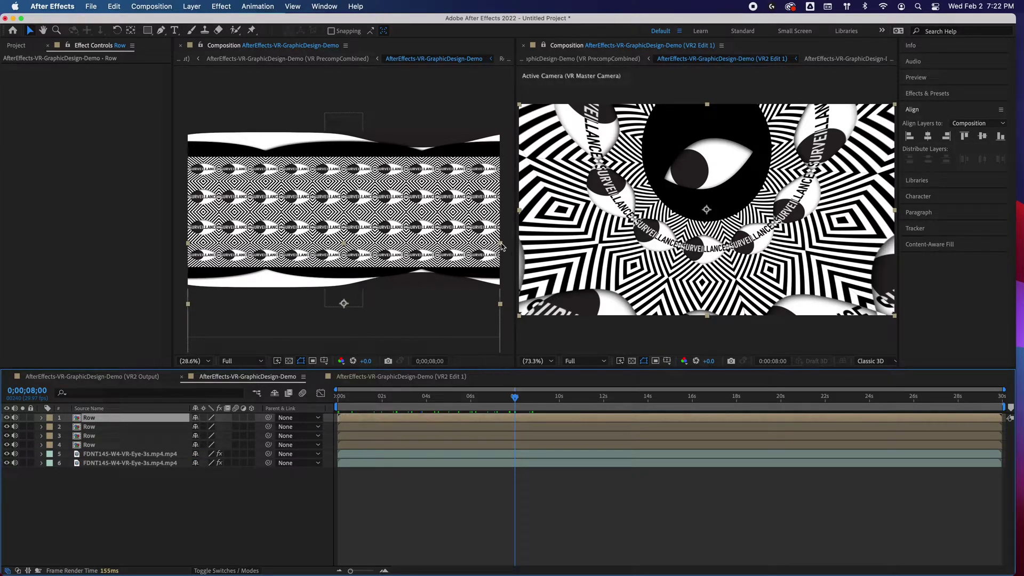
scroll(457, 208, "up", 2)
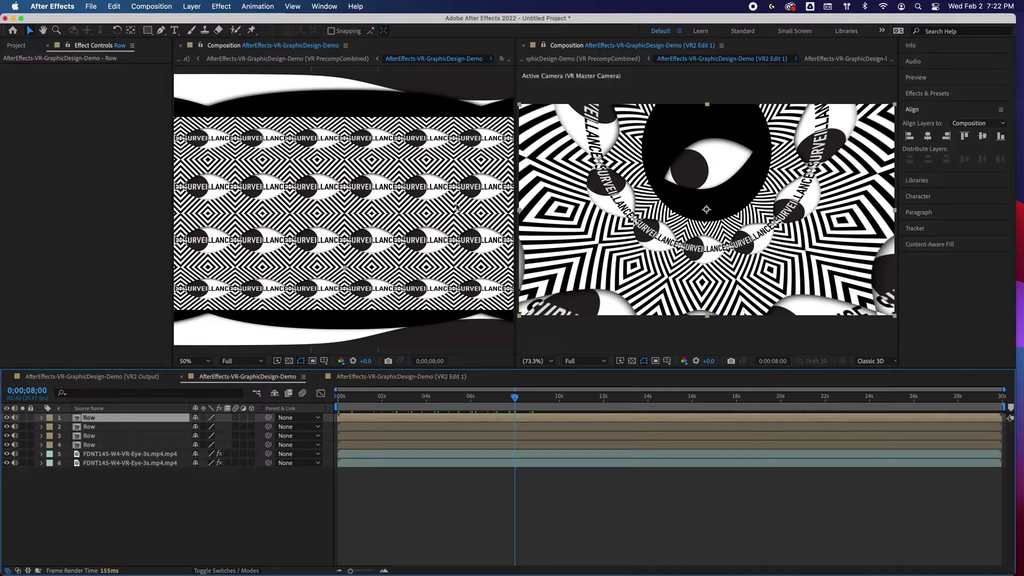
left_click(177, 30)
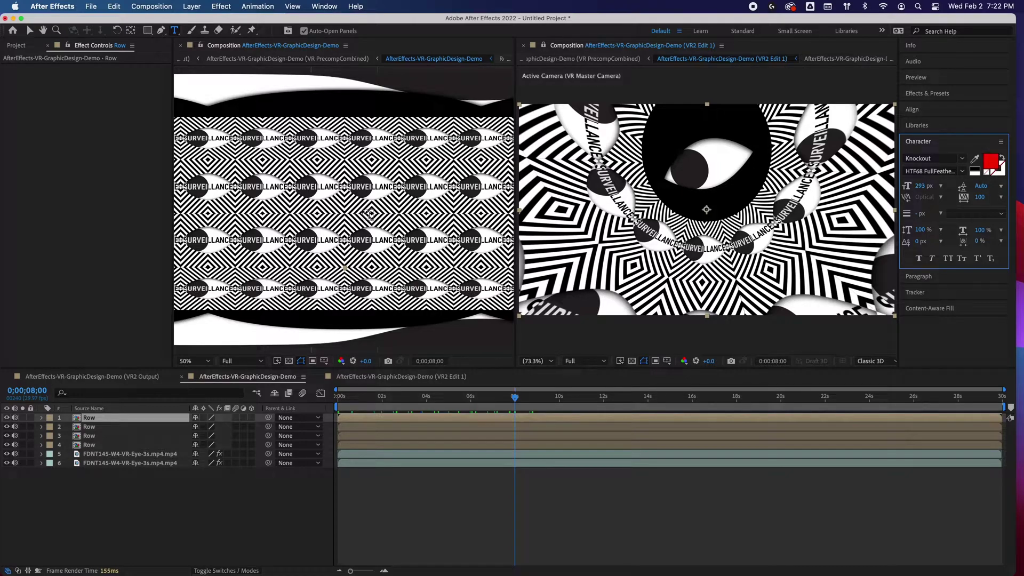
left_click(330, 210)
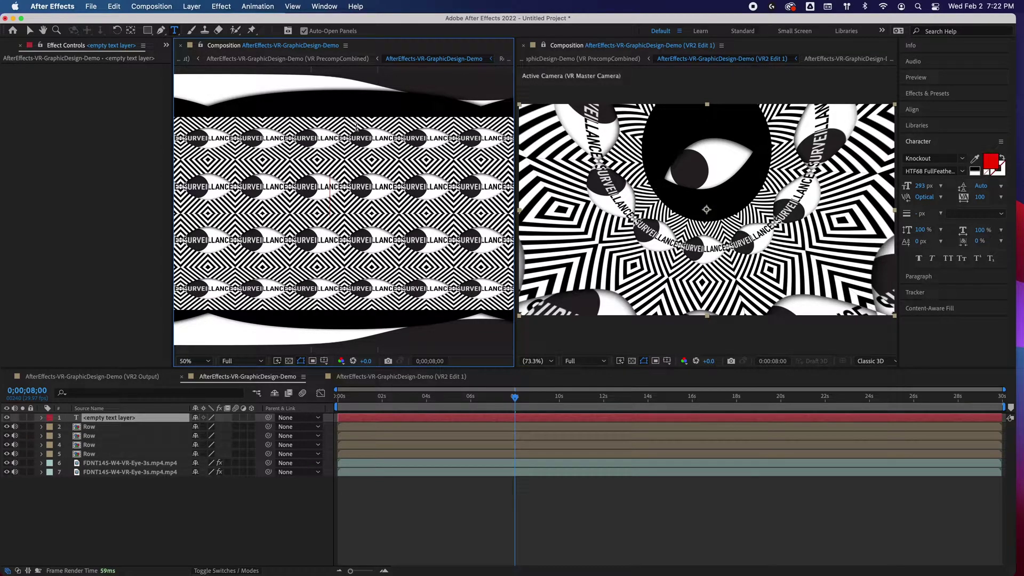
type("You a")
type("re")
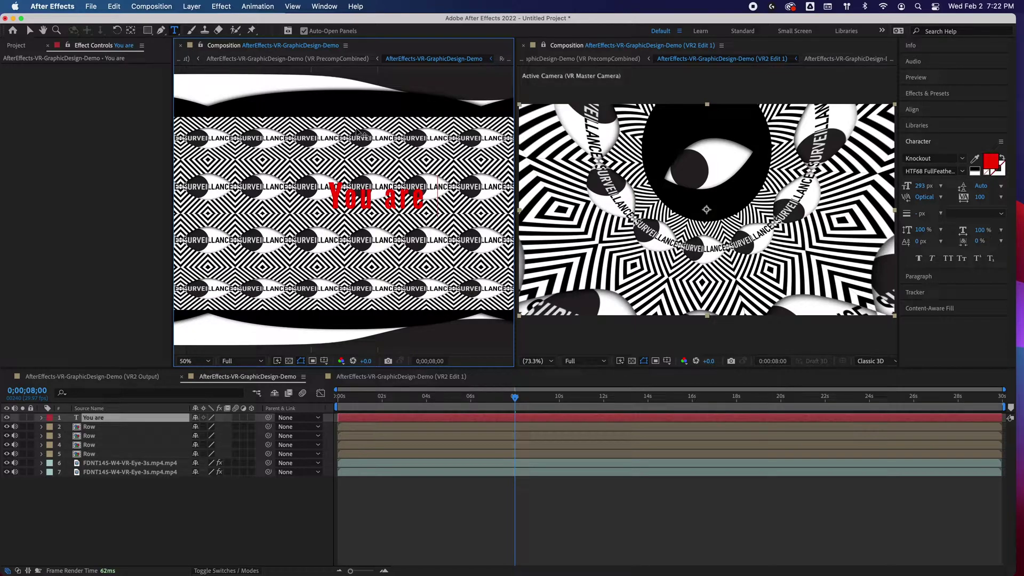
key("super+a")
type("YOU")
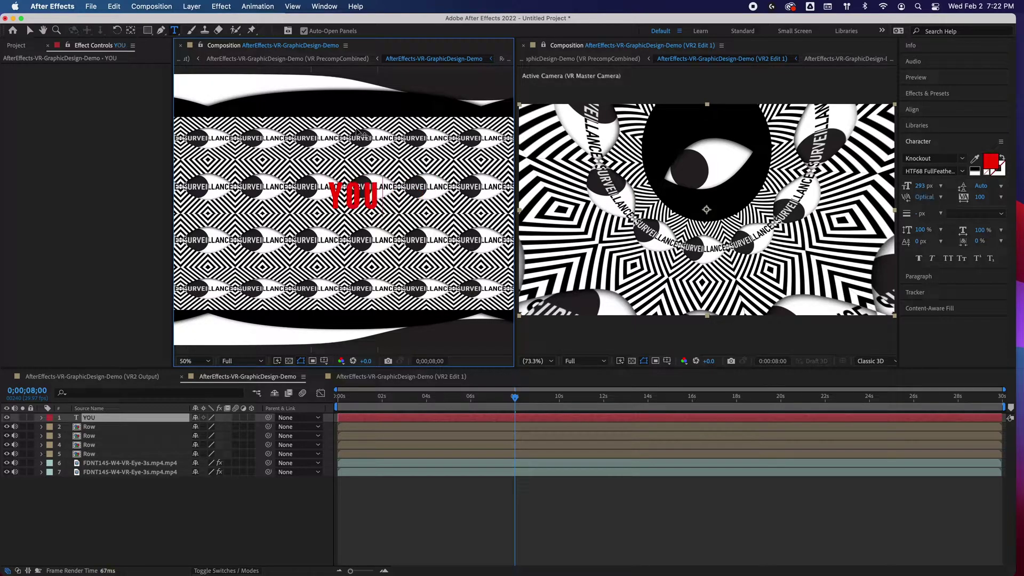
type(" ARE BEING WATCHED")
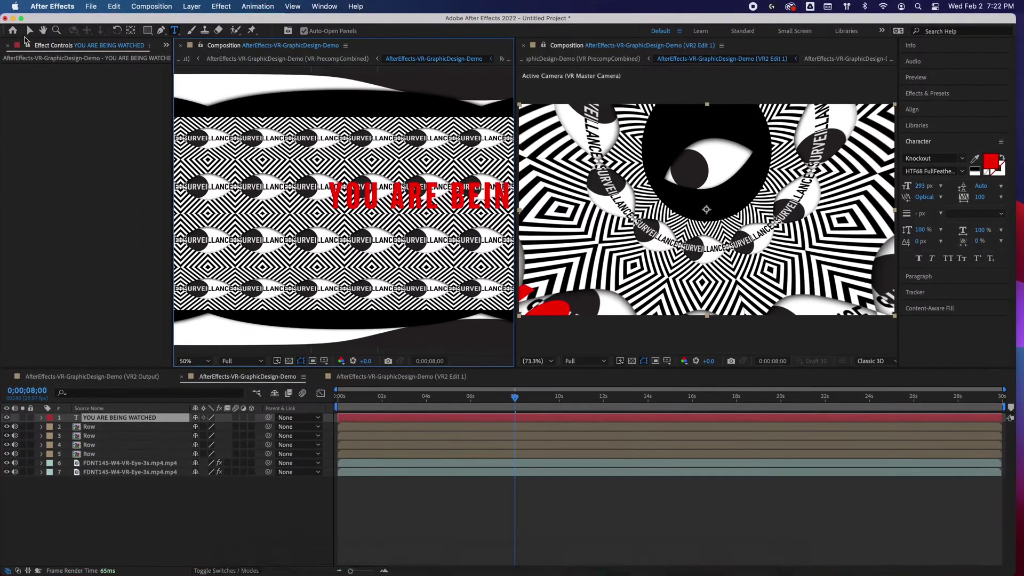
Step: Move the text left and slightly down between the two middle pattern rows, and reset the VR master camera
left_click(30, 31)
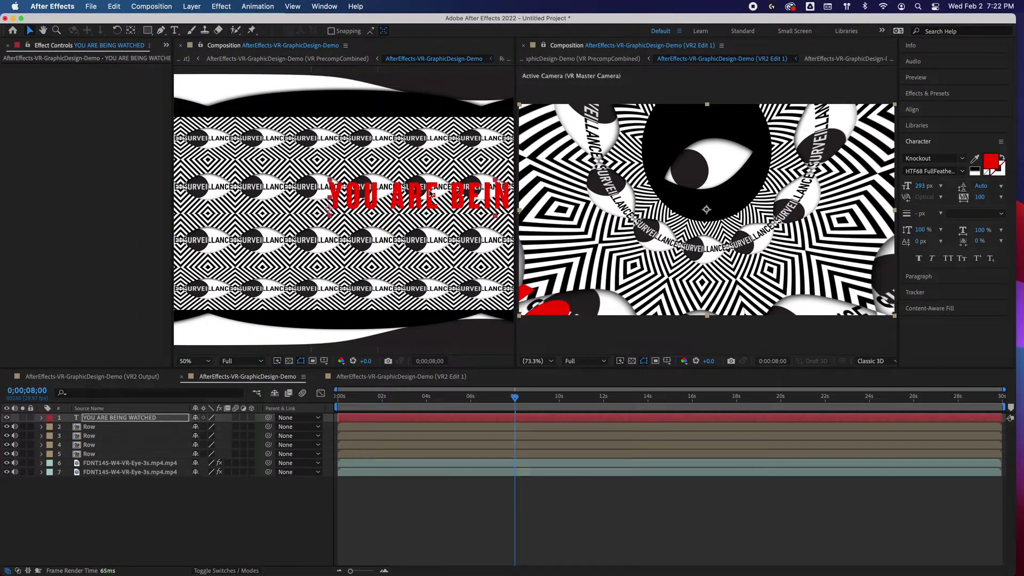
left_click_drag(431, 194, 321, 208)
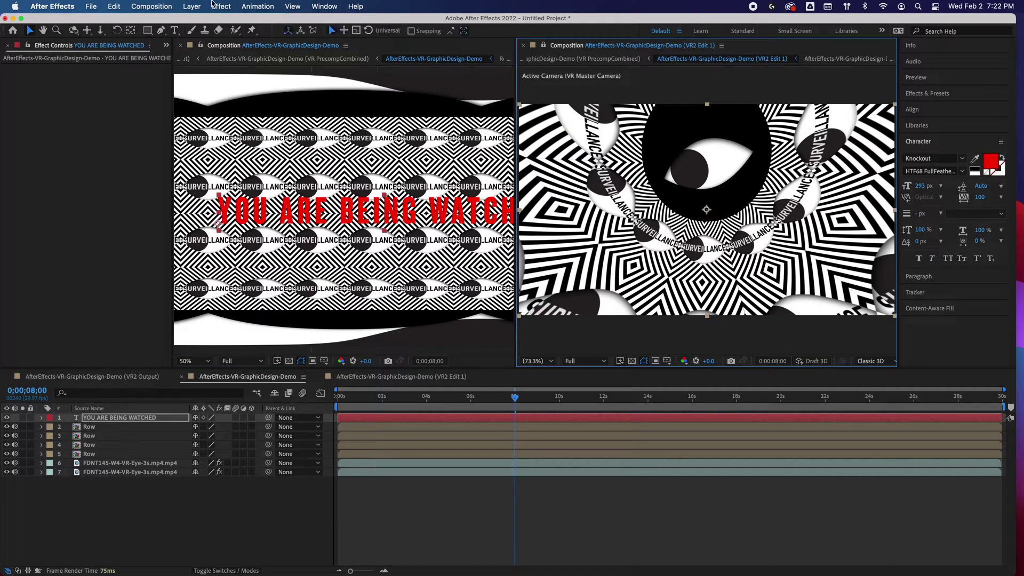
left_click(281, 6)
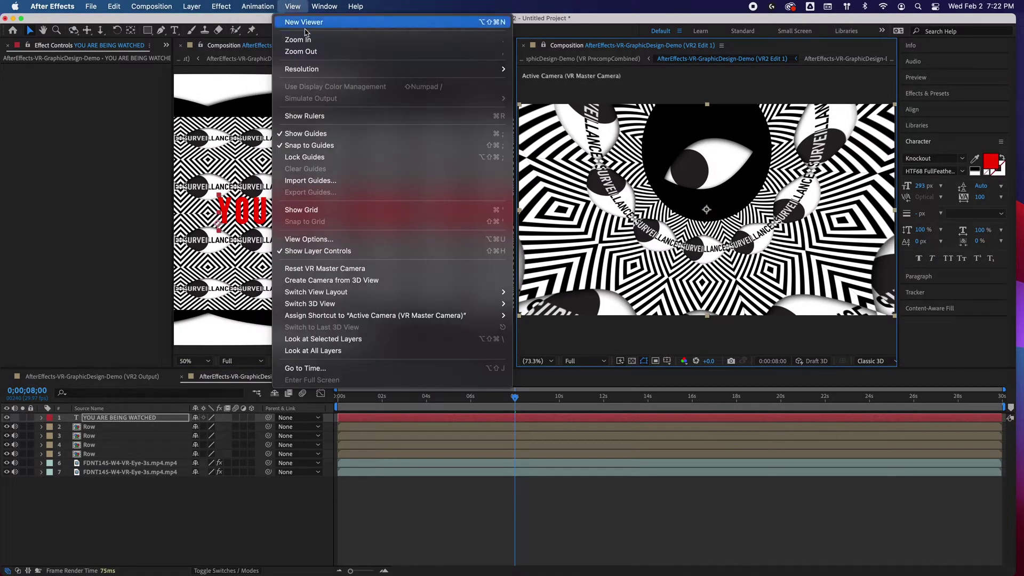
left_click(347, 268)
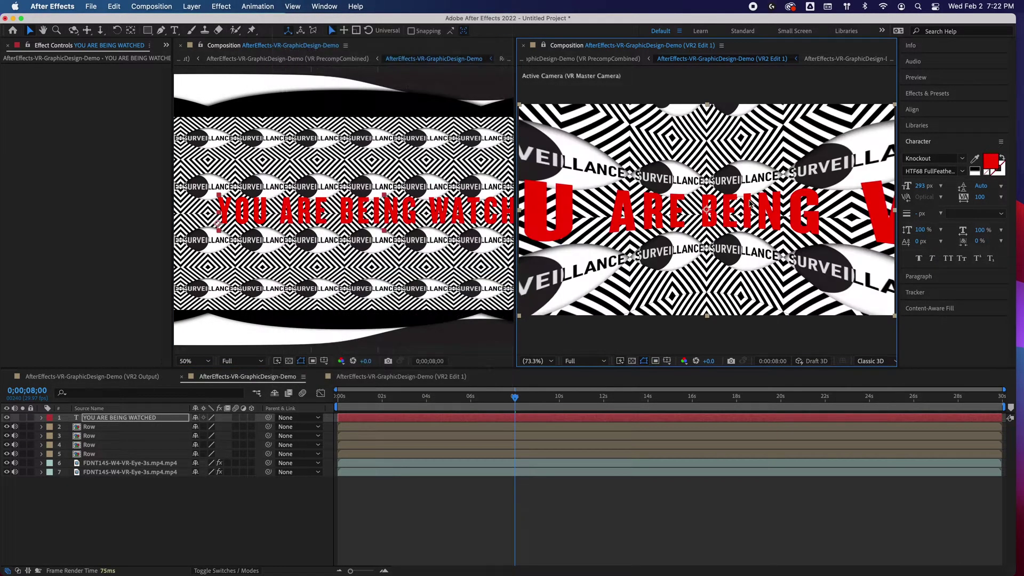
left_click(417, 220)
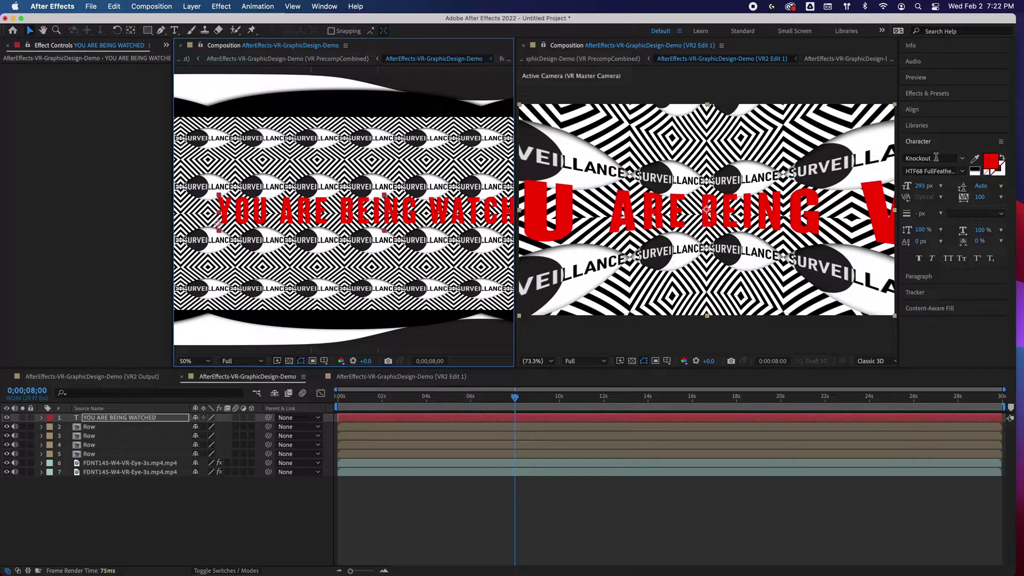